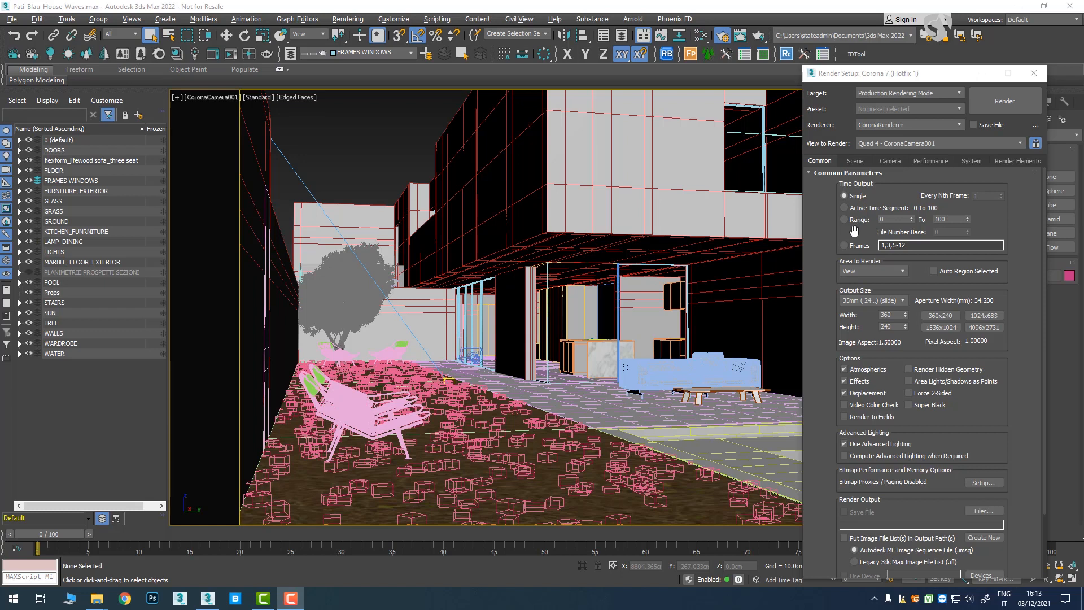
# Step: Open the list of available render elements and select CESSENTIAL_Reflect, CESSENTIAL_Refract and CGeometry_ZDepth
pyautogui.click(1024, 164)
pyautogui.click(1022, 163)
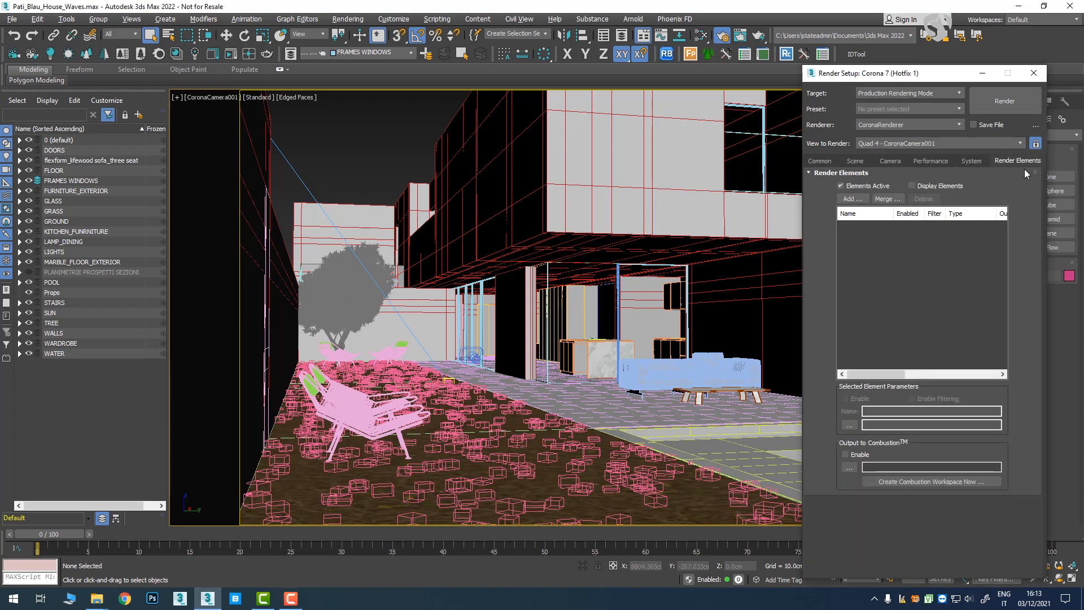
pyautogui.click(854, 200)
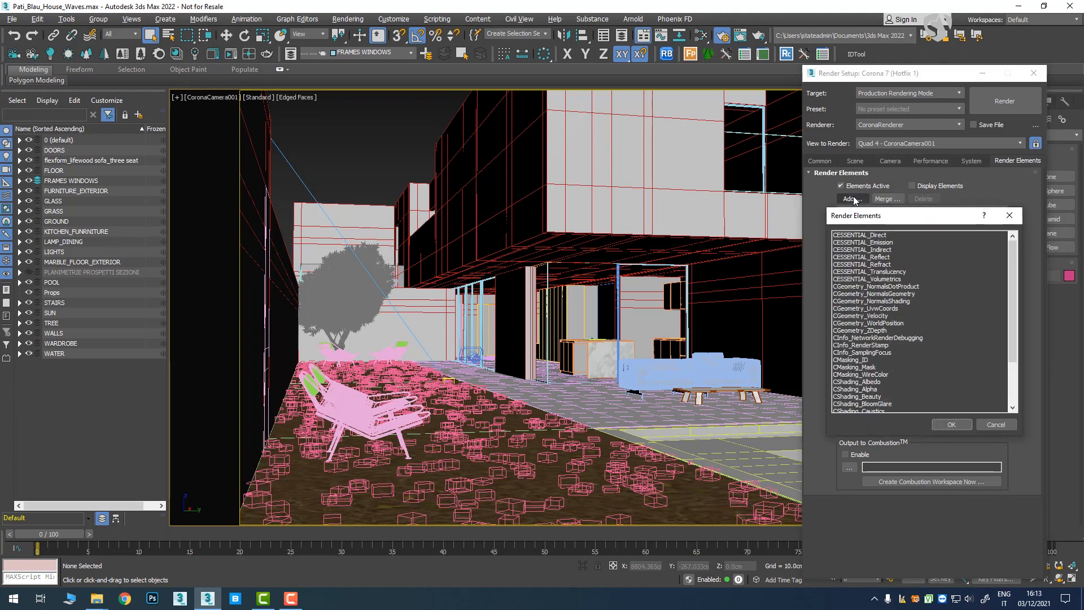
pyautogui.moveTo(894, 221); pyautogui.dragTo(624, 216)
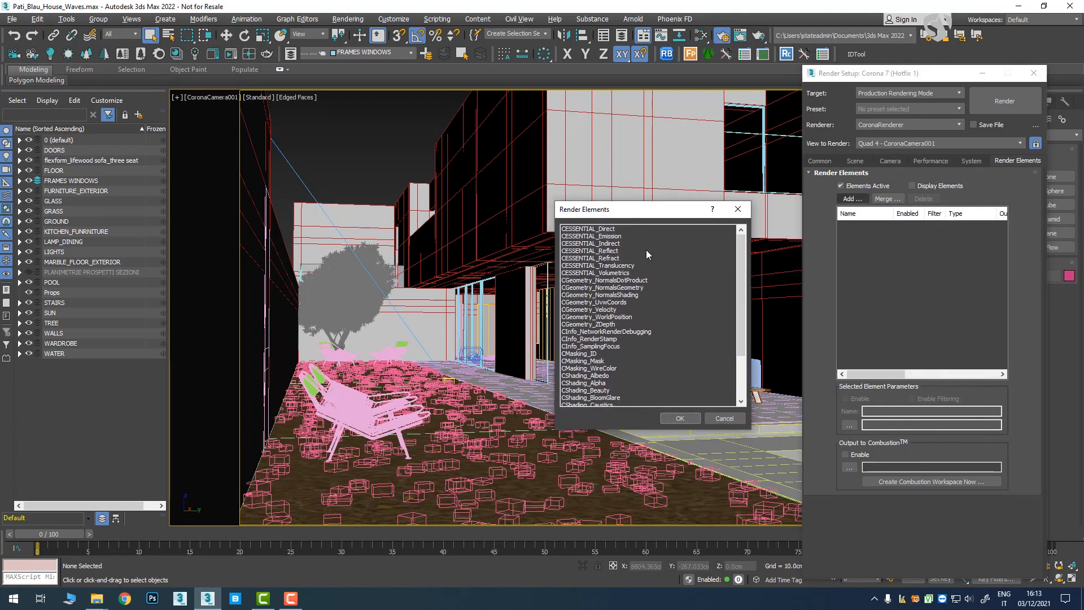
pyautogui.click(605, 251)
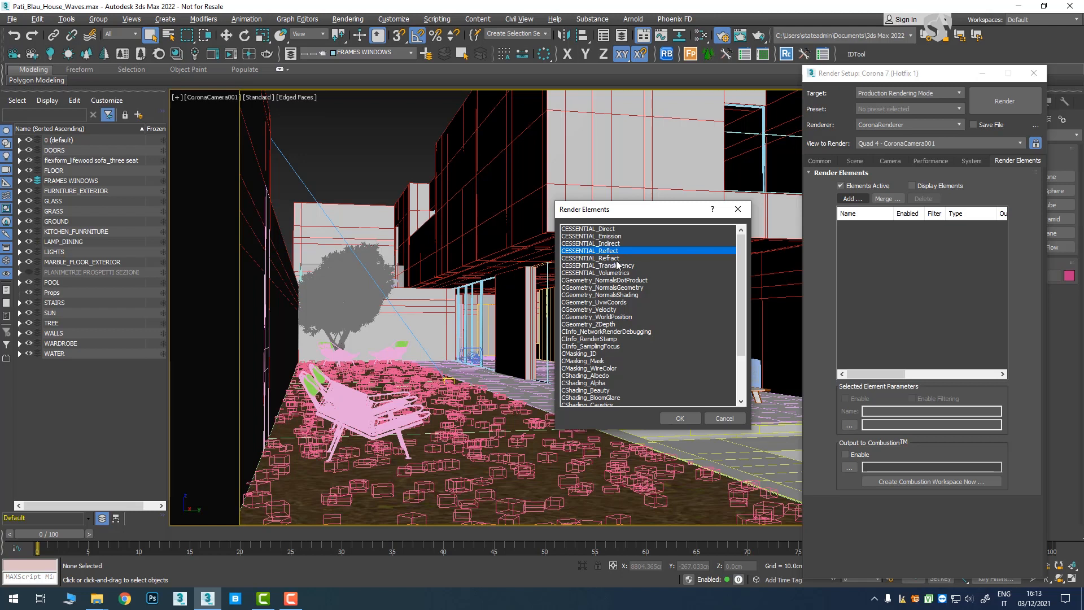
pyautogui.keyDown('ctrl'); pyautogui.click(609, 258); pyautogui.keyUp('ctrl')
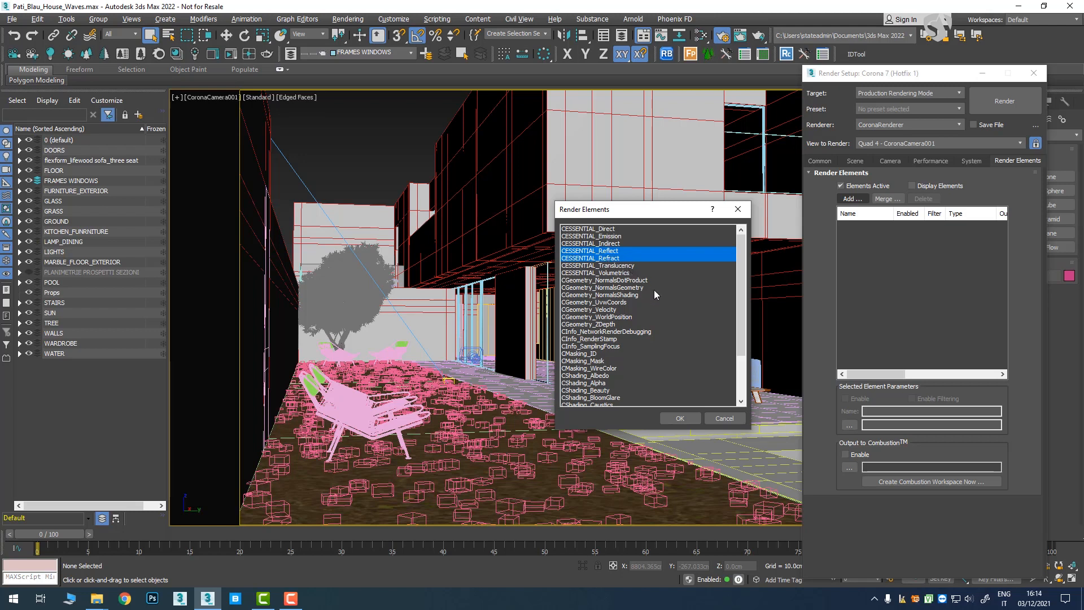
pyautogui.keyDown('ctrl'); pyautogui.click(606, 325); pyautogui.keyUp('ctrl')
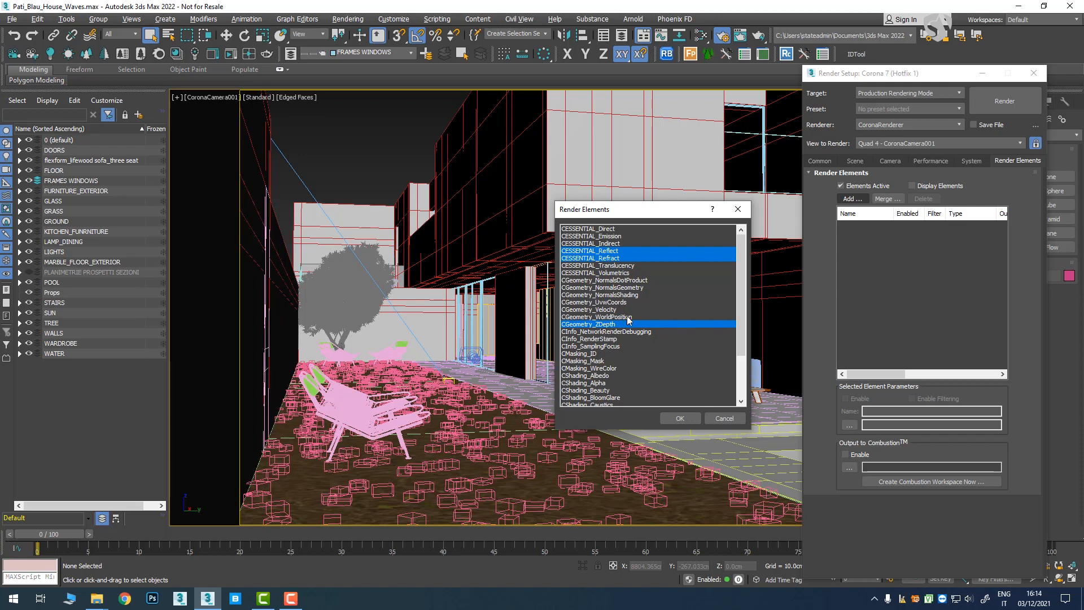
# Step: Extend the selection with CShading_RawComponent, CShading_SourceColor, CGeometry_NormalsGeometry and CGeometry_NormalsShading, and add all selected elements to the render
pyautogui.scroll(-3, 618, 350)
pyautogui.scroll(-1, 619, 353)
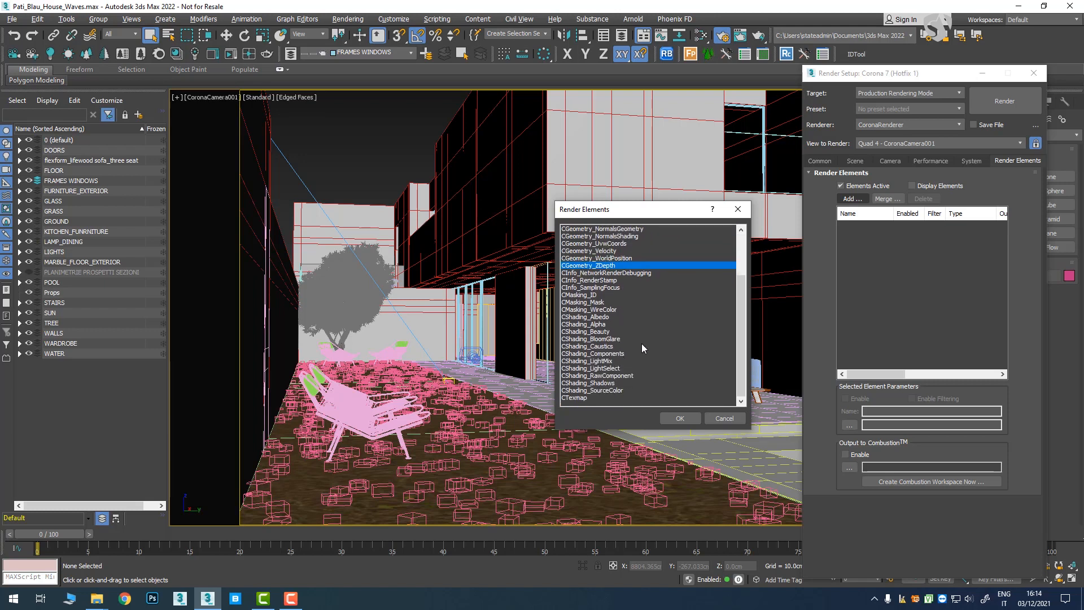
pyautogui.click(605, 376)
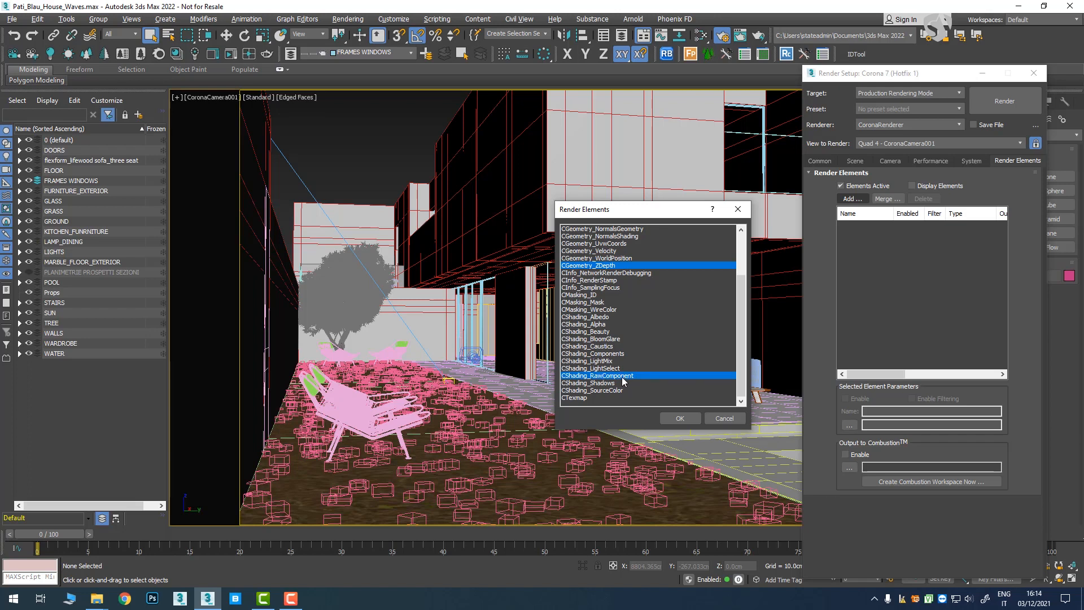
pyautogui.click(597, 391)
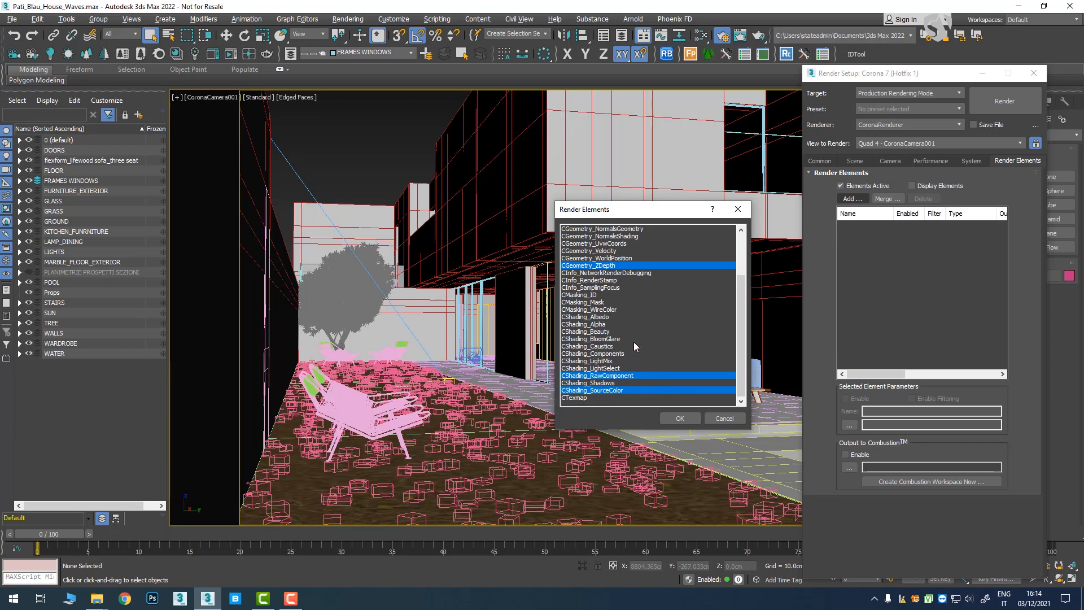
pyautogui.scroll(3, 632, 332)
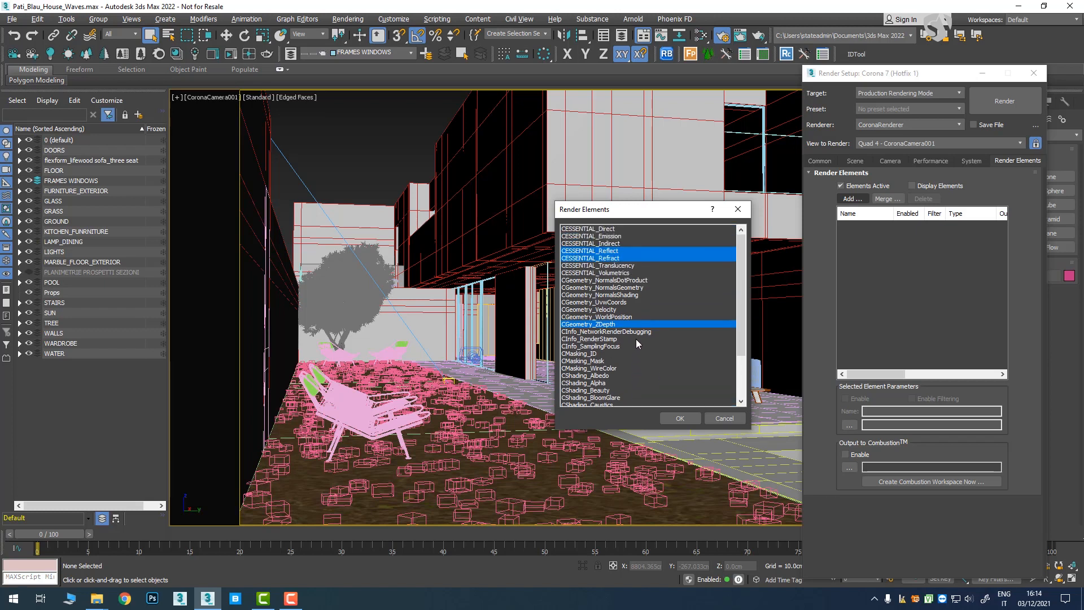
pyautogui.keyDown('ctrl'); pyautogui.click(603, 288); pyautogui.keyUp('ctrl')
pyautogui.keyDown('ctrl'); pyautogui.click(616, 296); pyautogui.keyUp('ctrl')
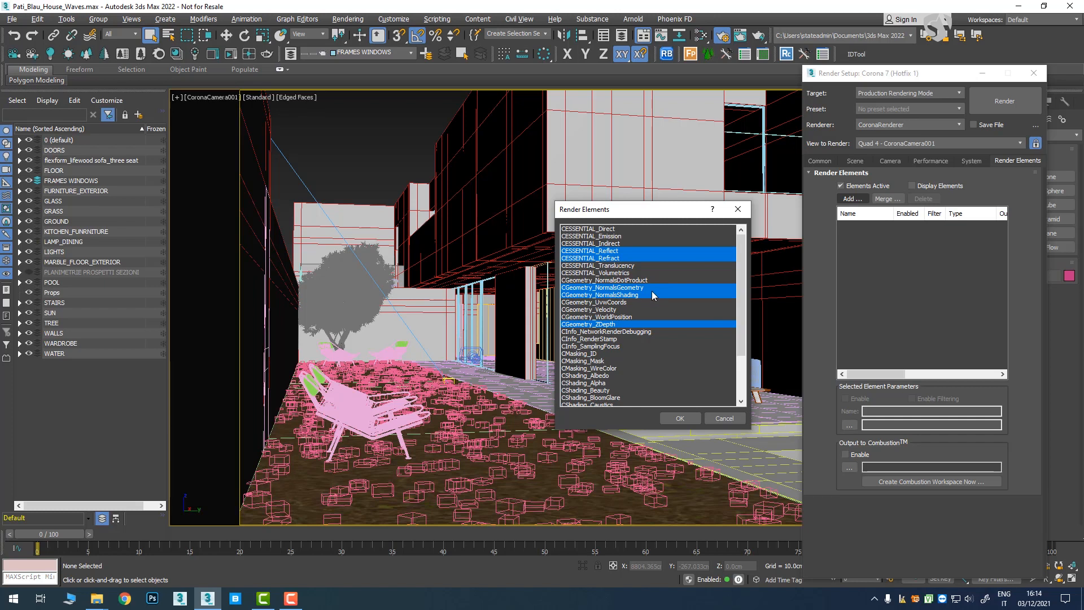
pyautogui.click(680, 419)
# Step: Select the CGeometry_ZDepth element and measure the scene depth with a Tape helper about 4285 cm long, from the camera past the house's far corner in Top view
pyautogui.moveTo(895, 214); pyautogui.dragTo(941, 220)
pyautogui.click(868, 264)
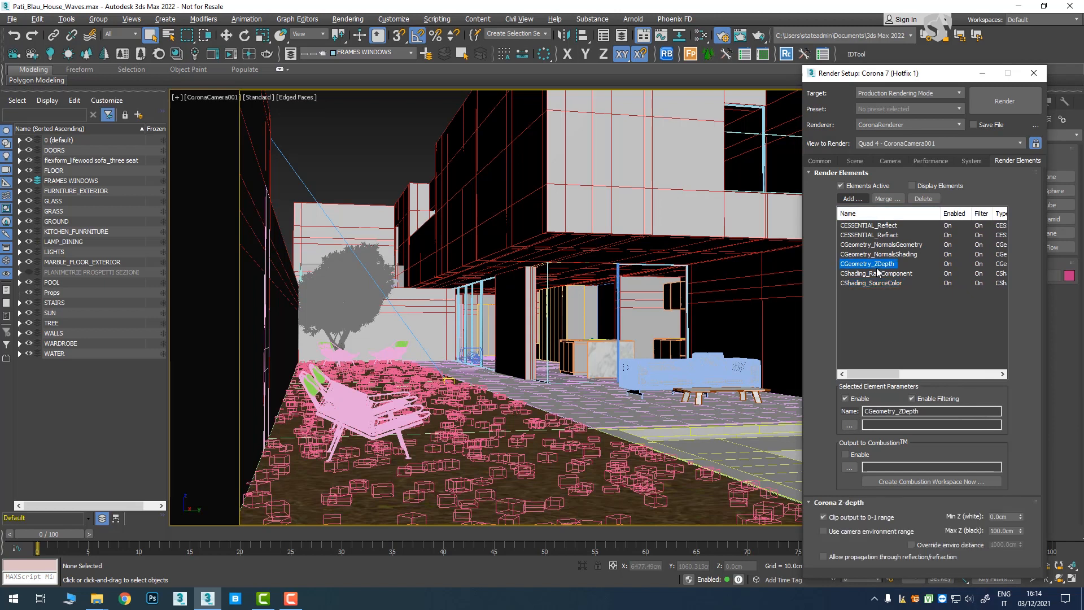
pyautogui.hotkey('alt', 'w')
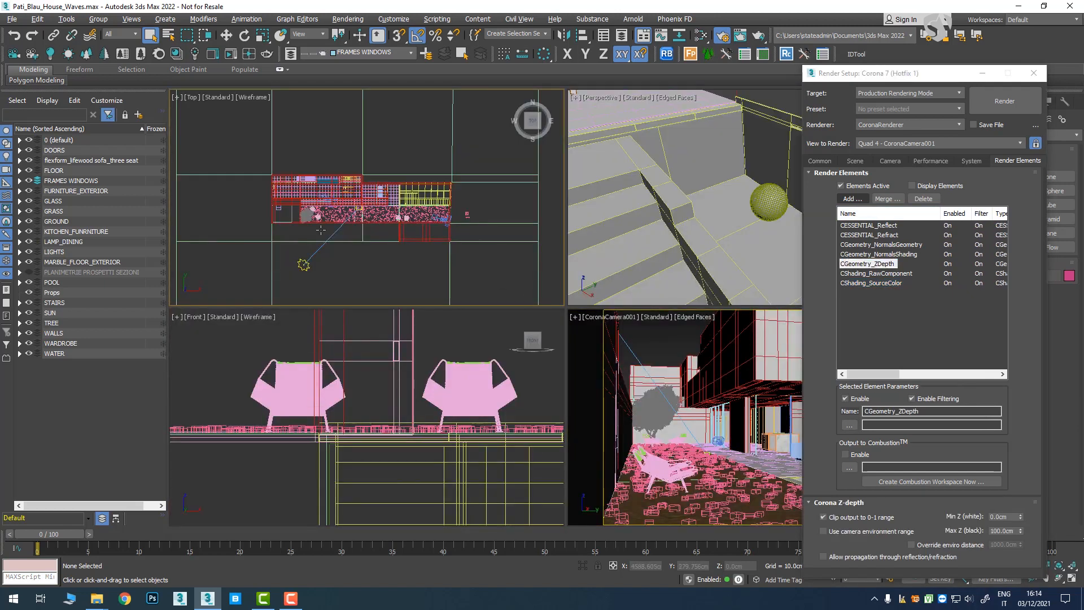
pyautogui.moveTo(831, 76); pyautogui.dragTo(739, 85)
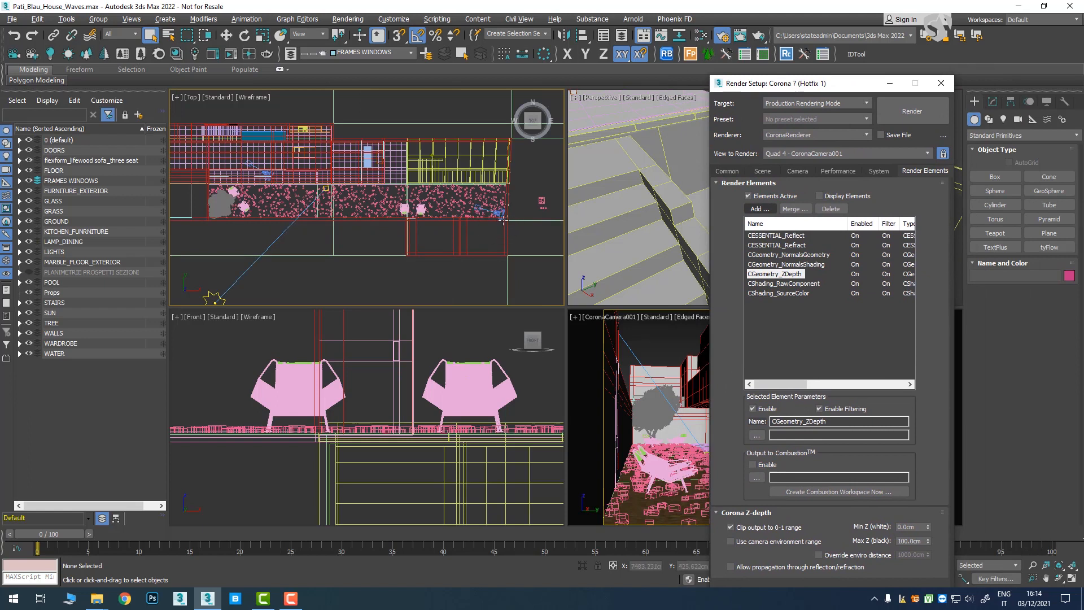
pyautogui.click(1032, 120)
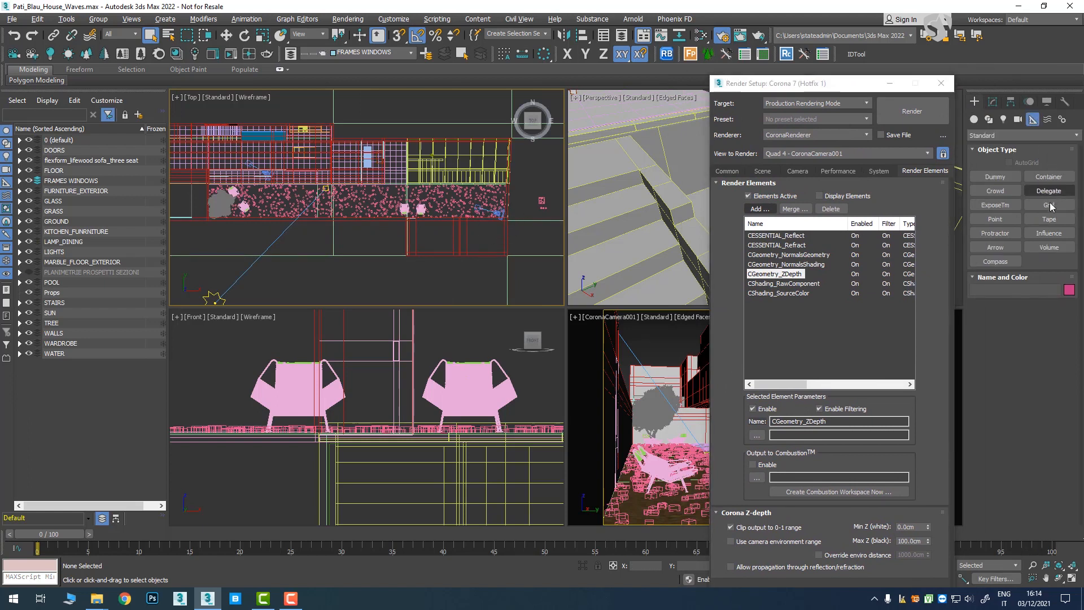
pyautogui.click(1049, 219)
pyautogui.scroll(-2, 449, 228)
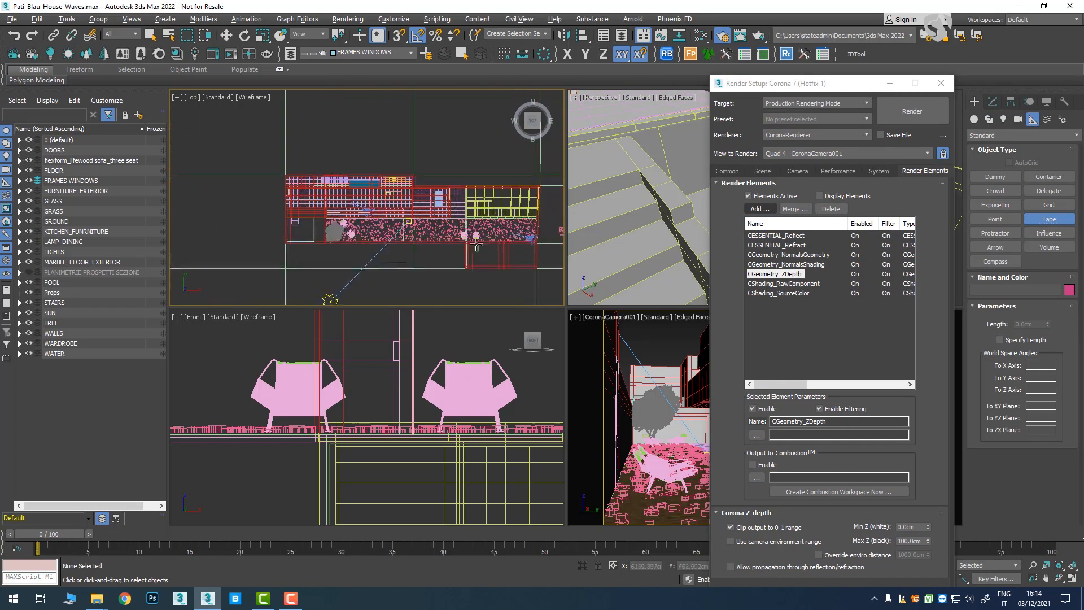
pyautogui.moveTo(529, 243); pyautogui.dragTo(278, 172)
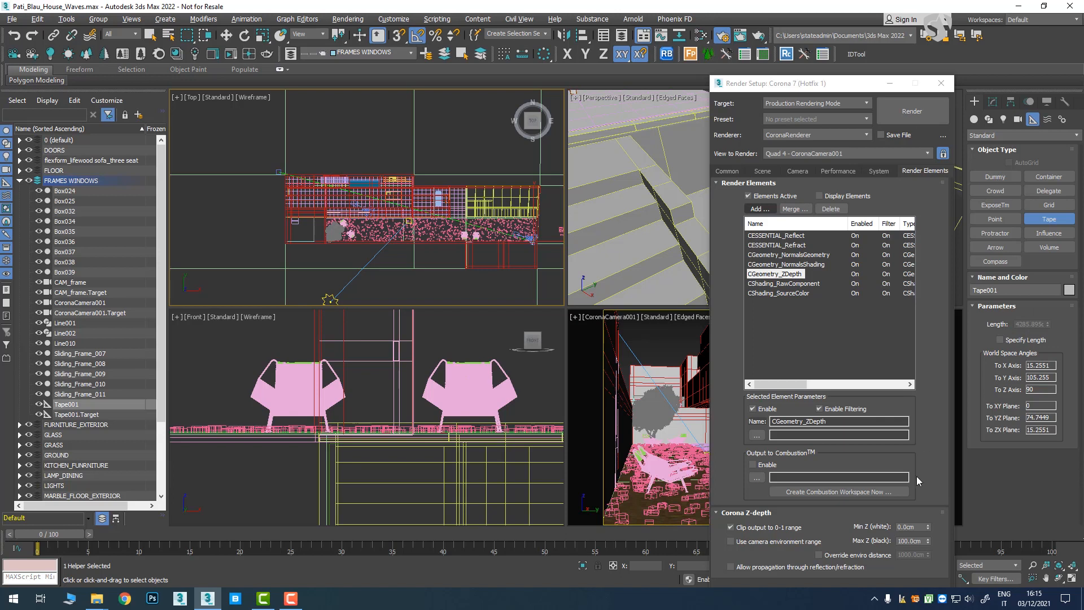
# Step: Set the Z-depth element's Max Z (black) to 4285 cm
pyautogui.click(921, 541)
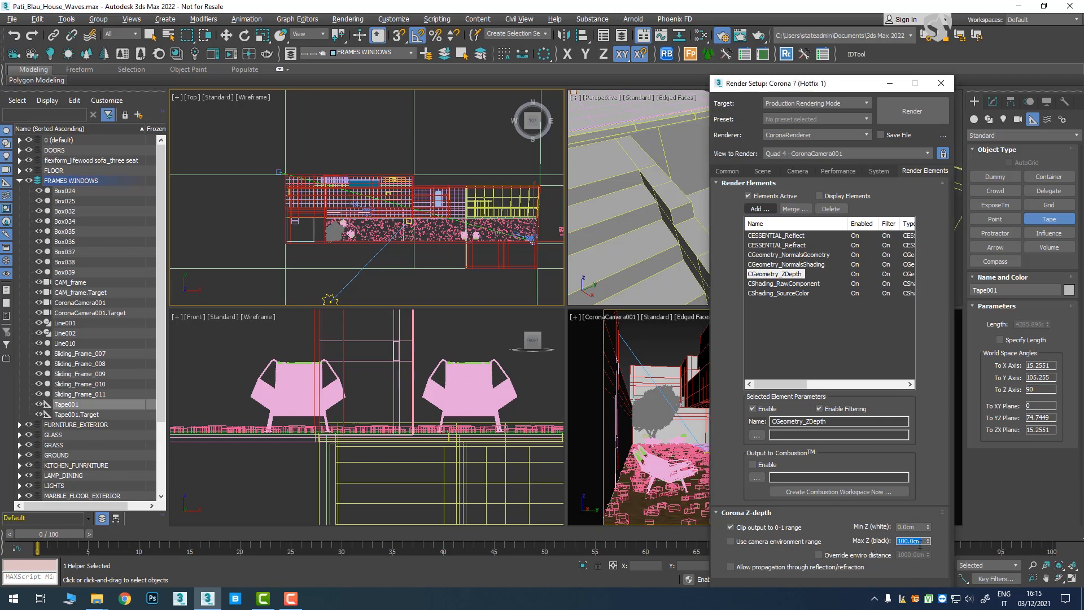
pyautogui.write('4285')
pyautogui.press('Return')
# Step: Rename the CShading_RawComponent element to CShading_RawTotalLight
pyautogui.click(800, 284)
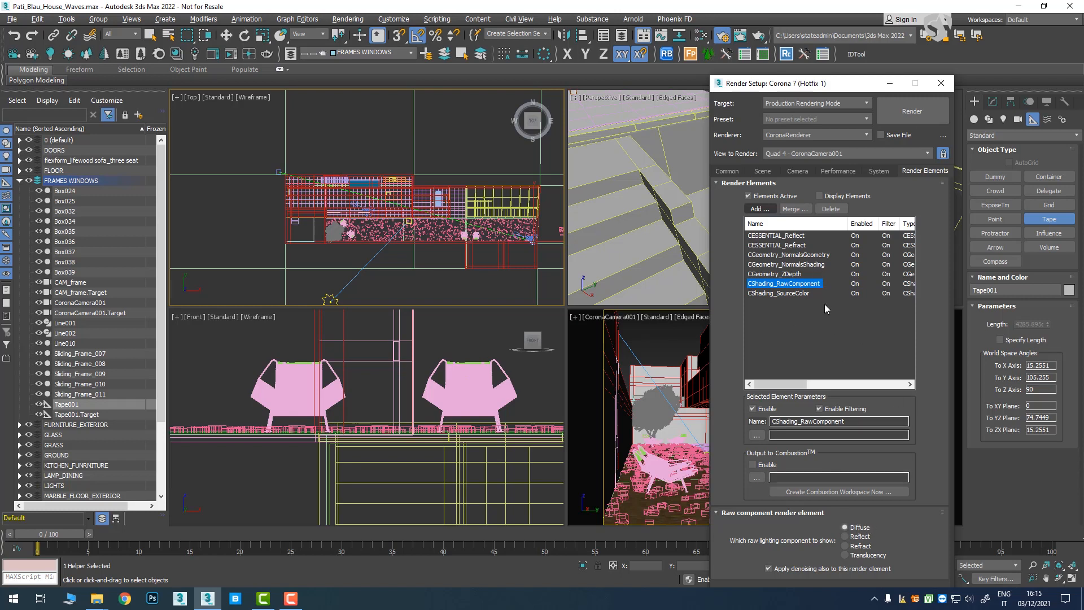
pyautogui.moveTo(814, 421); pyautogui.dragTo(869, 423)
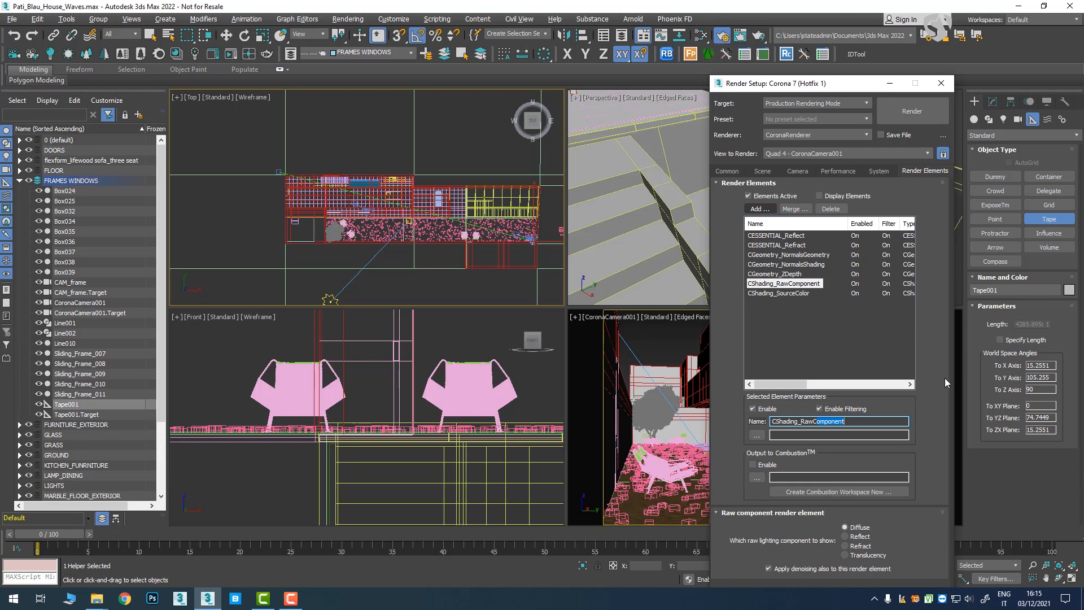
pyautogui.write('Tpo')
pyautogui.press('BackSpace')
pyautogui.press('BackSpace')
pyautogui.write('otalLight')
# Step: Add another CShading_RawComponent element showing the Reflect component and name it CShading_RawReflection
pyautogui.click(760, 208)
pyautogui.scroll(-3, 794, 340)
pyautogui.click(789, 392)
pyautogui.doubleClick(789, 392)
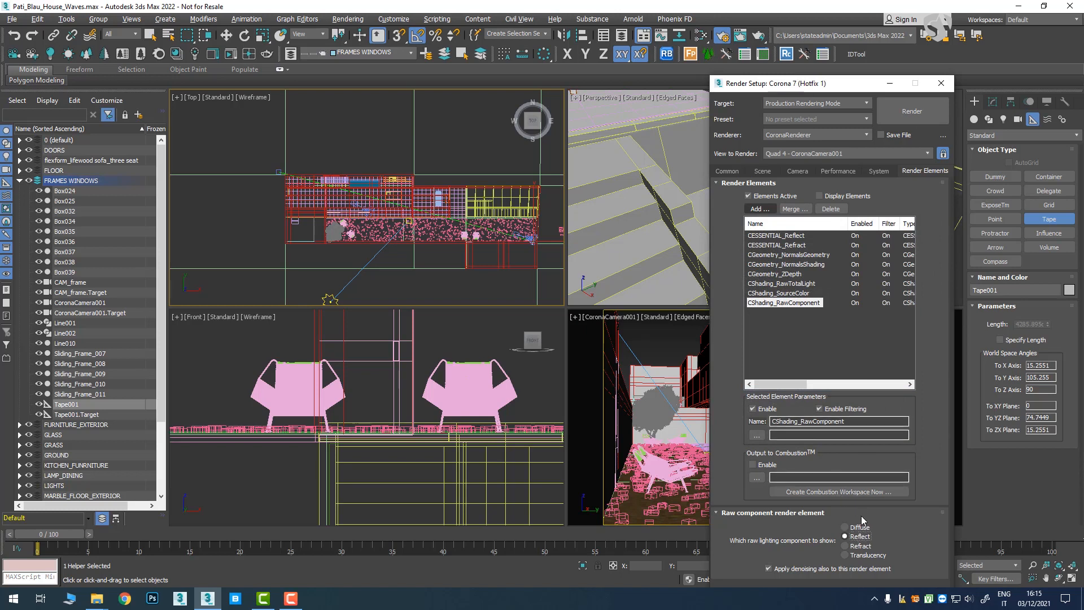
pyautogui.moveTo(813, 421); pyautogui.dragTo(869, 422)
pyautogui.write('Reflection')
# Step: Add a further CShading_RawComponent element showing the Refract component and name it CShading_RawRefraction
pyautogui.click(759, 209)
pyautogui.scroll(-3, 796, 367)
pyautogui.click(798, 392)
pyautogui.doubleClick(798, 392)
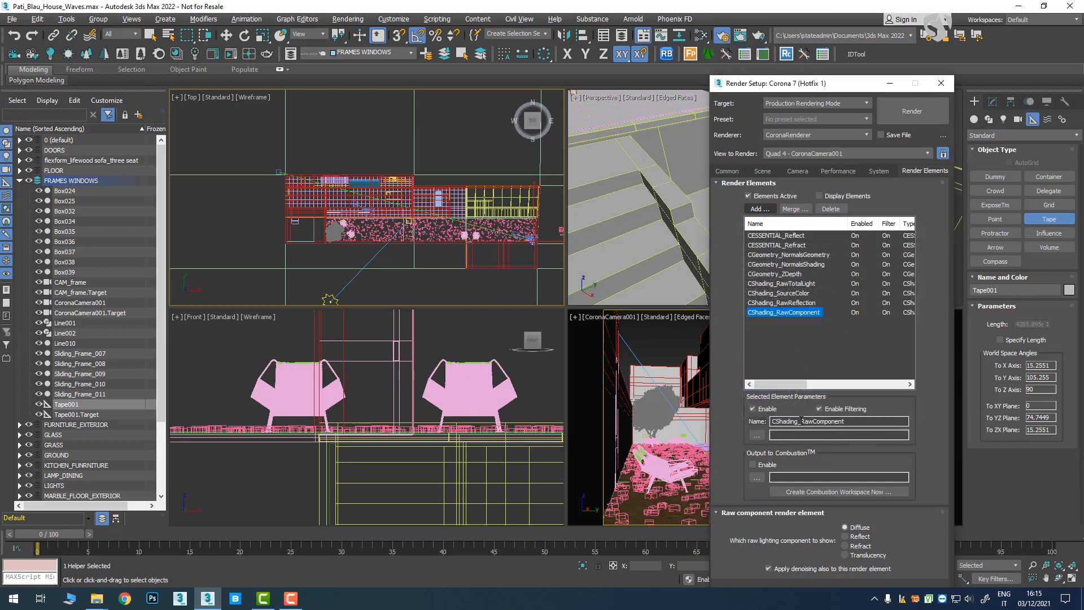
pyautogui.click(861, 547)
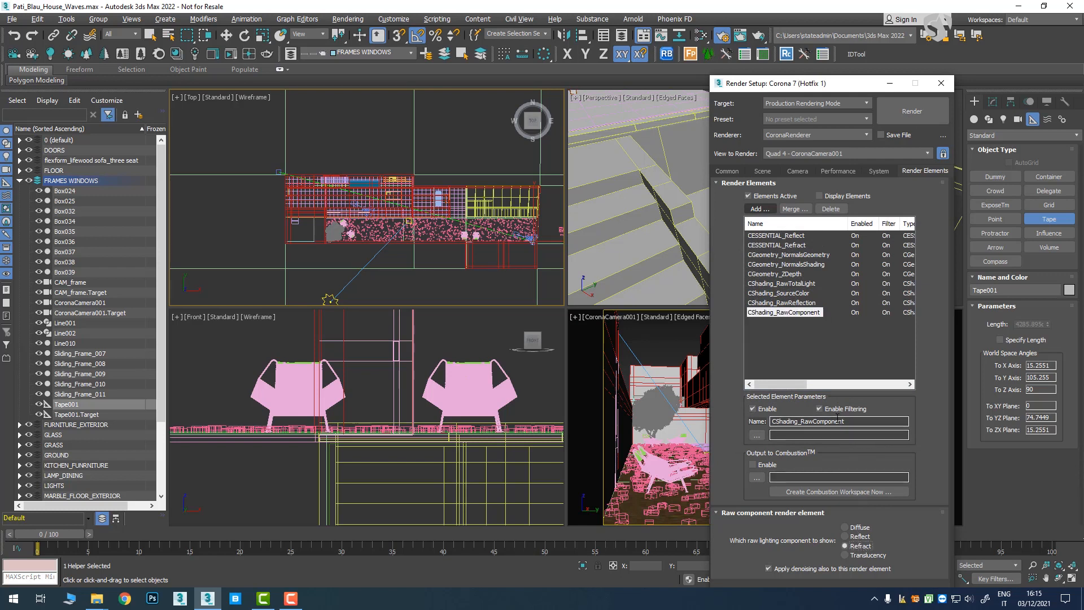
pyautogui.moveTo(813, 422); pyautogui.dragTo(859, 422)
pyautogui.write('Refraction')
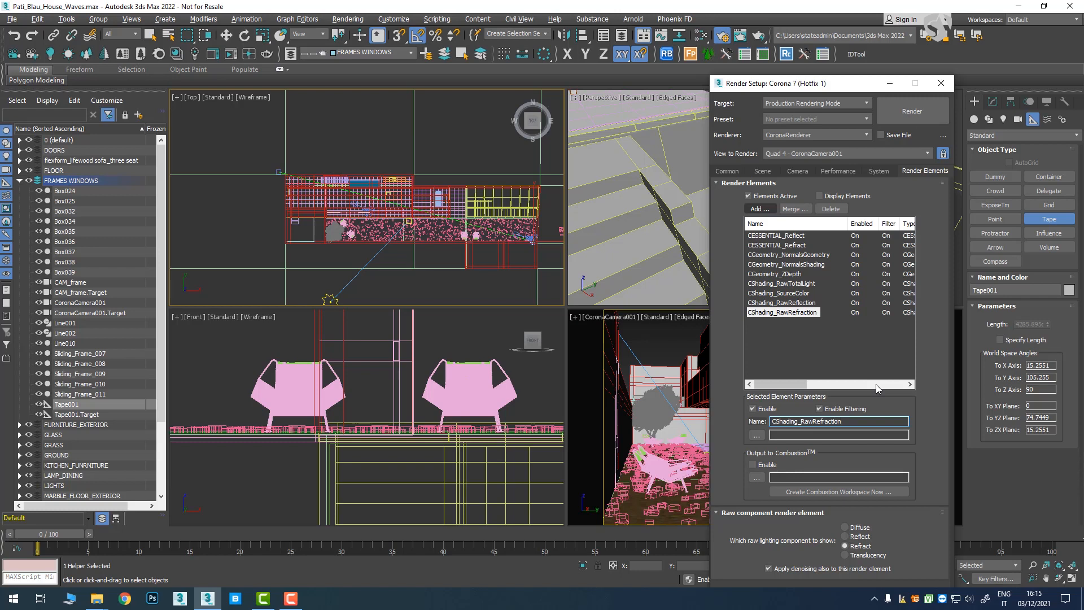
pyautogui.click(923, 370)
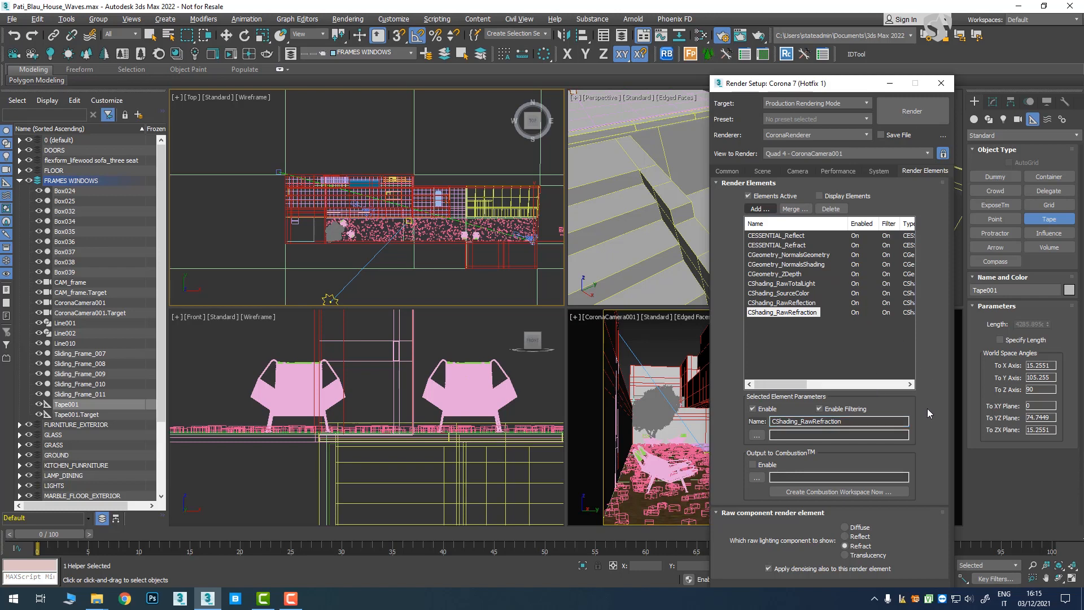
# Step: Minimize the render settings and open the IDTool script with the CoronaCamera001 view active
pyautogui.click(889, 83)
pyautogui.rightClick(652, 339)
pyautogui.rightClick(651, 344)
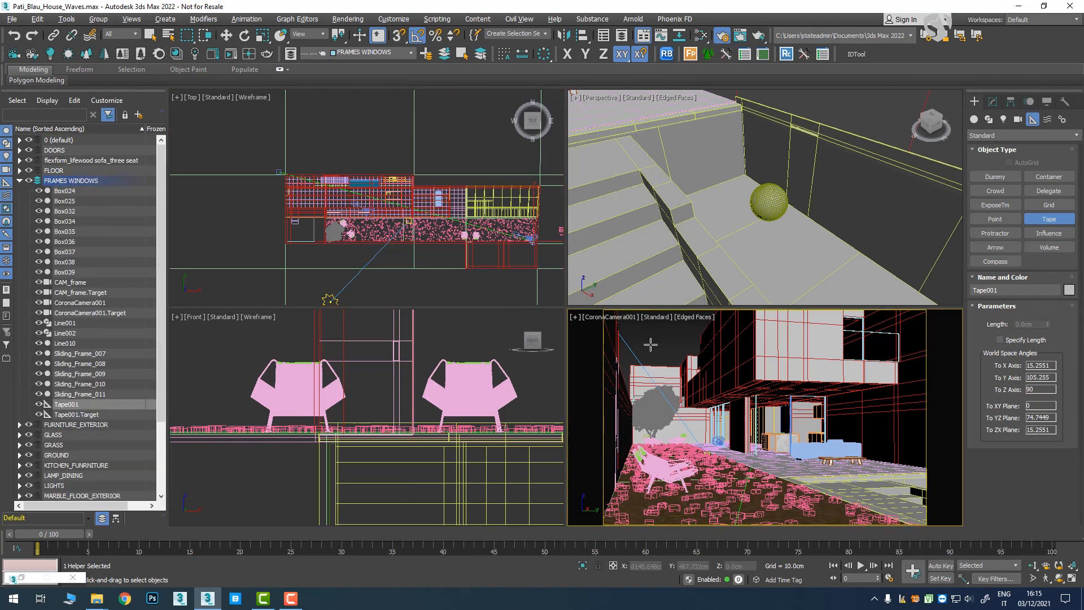
pyautogui.click(856, 54)
pyautogui.moveTo(245, 184); pyautogui.dragTo(308, 195)
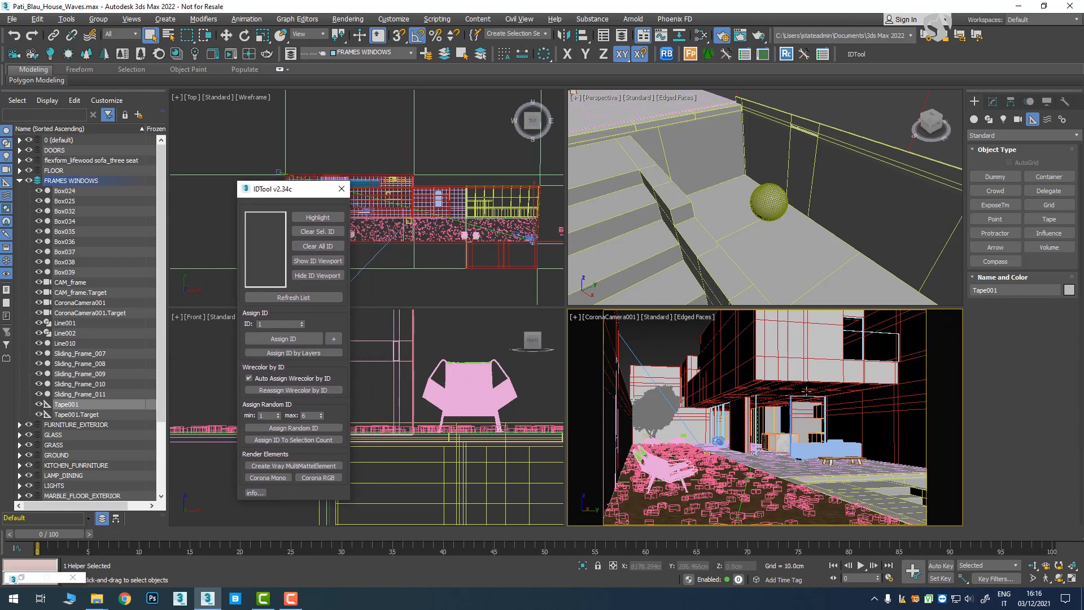
# Step: Assign object ID 1 to the sofa in the camera view
pyautogui.click(811, 453)
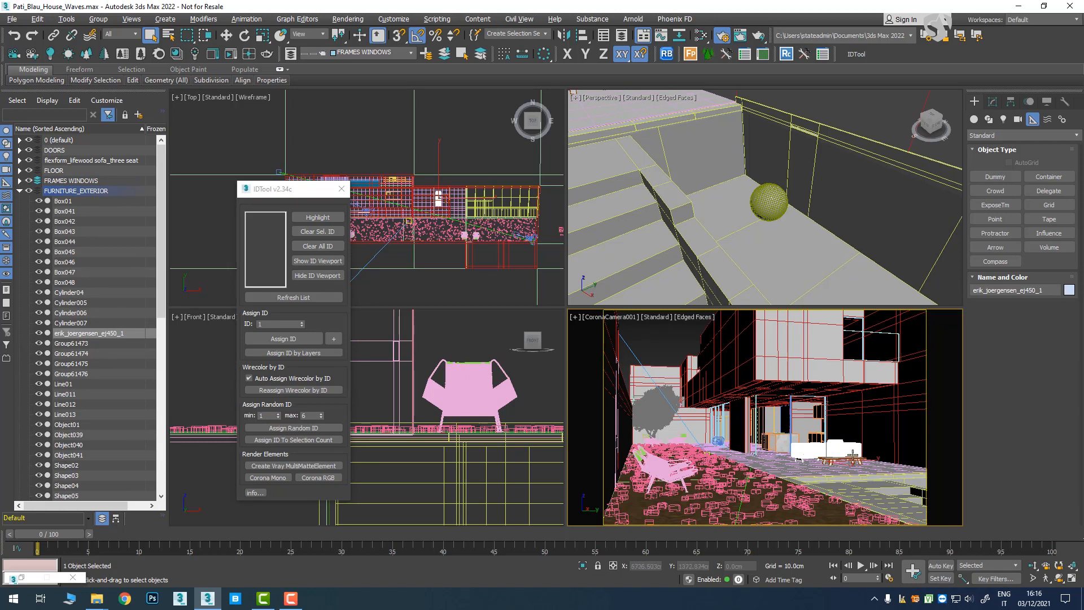
pyautogui.click(292, 341)
pyautogui.click(284, 341)
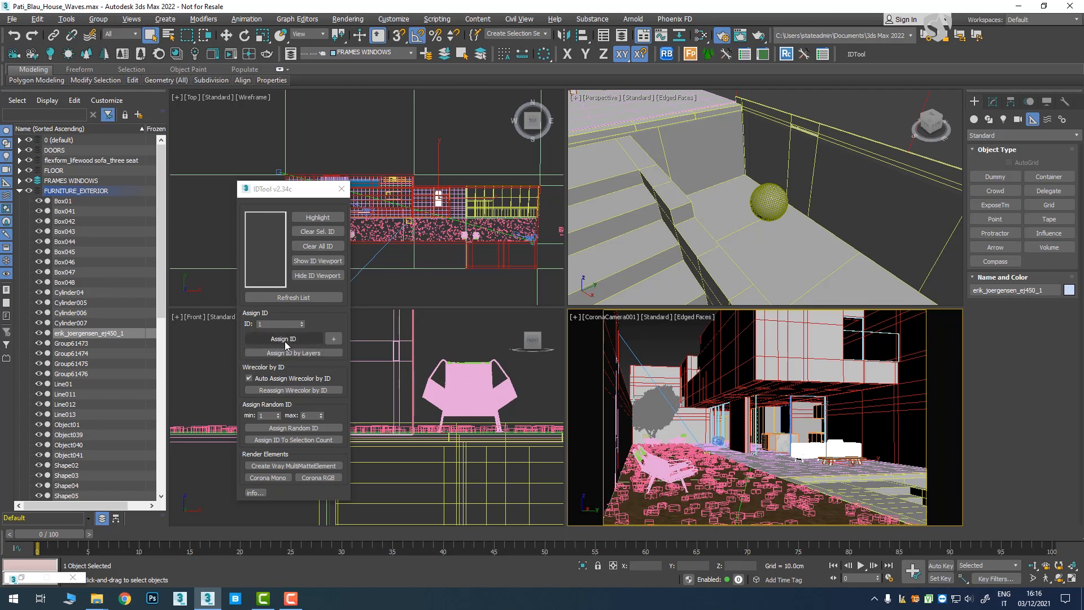
# Step: Select the two neighbouring lounge chairs on the lawn and assign them the next object ID, 2
pyautogui.click(660, 462)
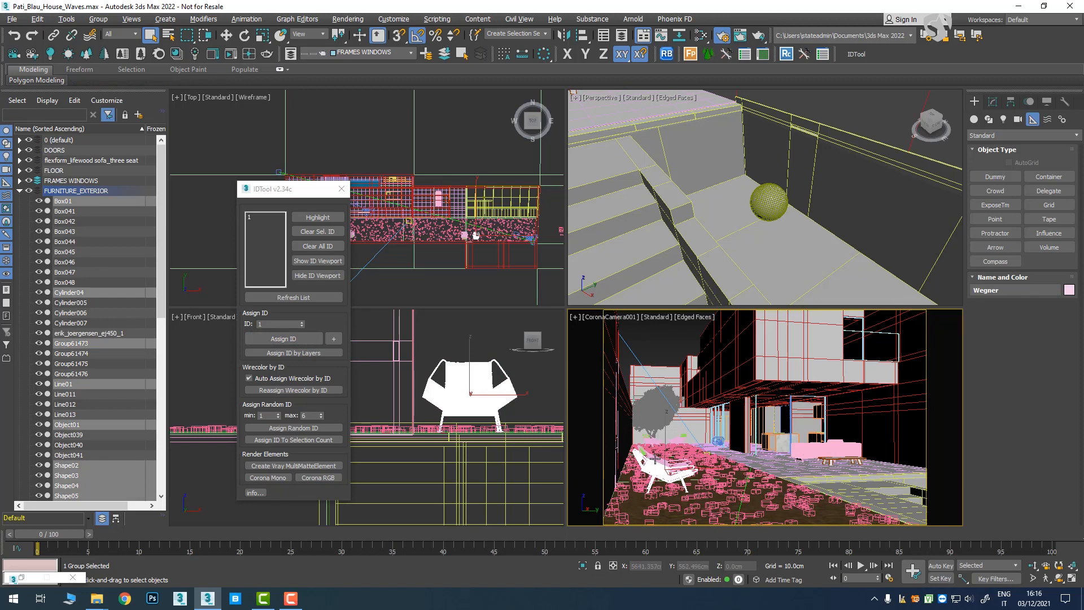
pyautogui.scroll(5, 389, 184)
pyautogui.keyDown('ctrl'); pyautogui.click(390, 184); pyautogui.keyUp('ctrl')
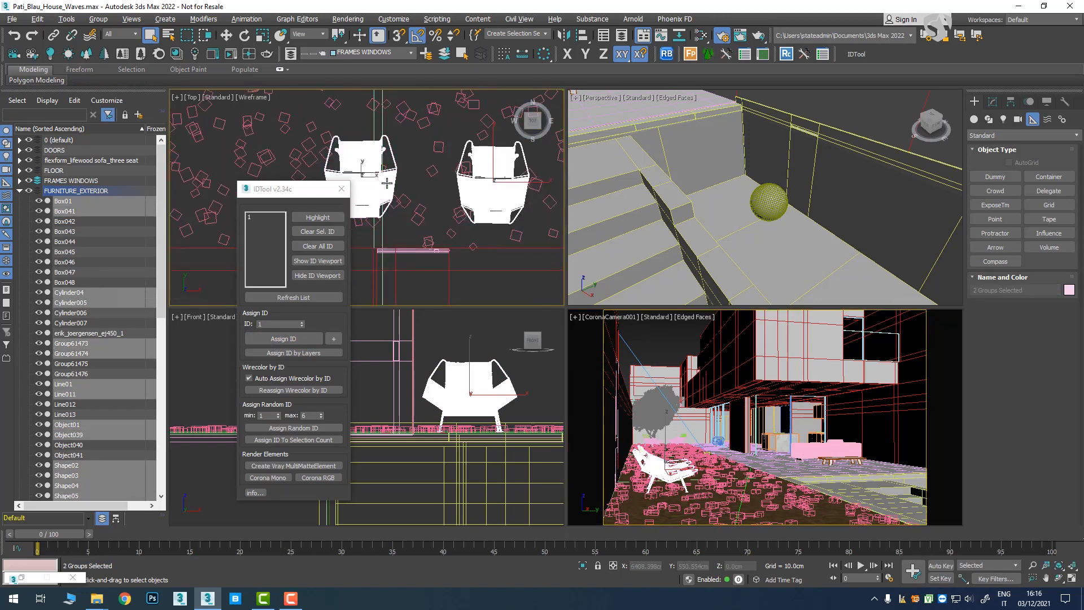
pyautogui.click(334, 339)
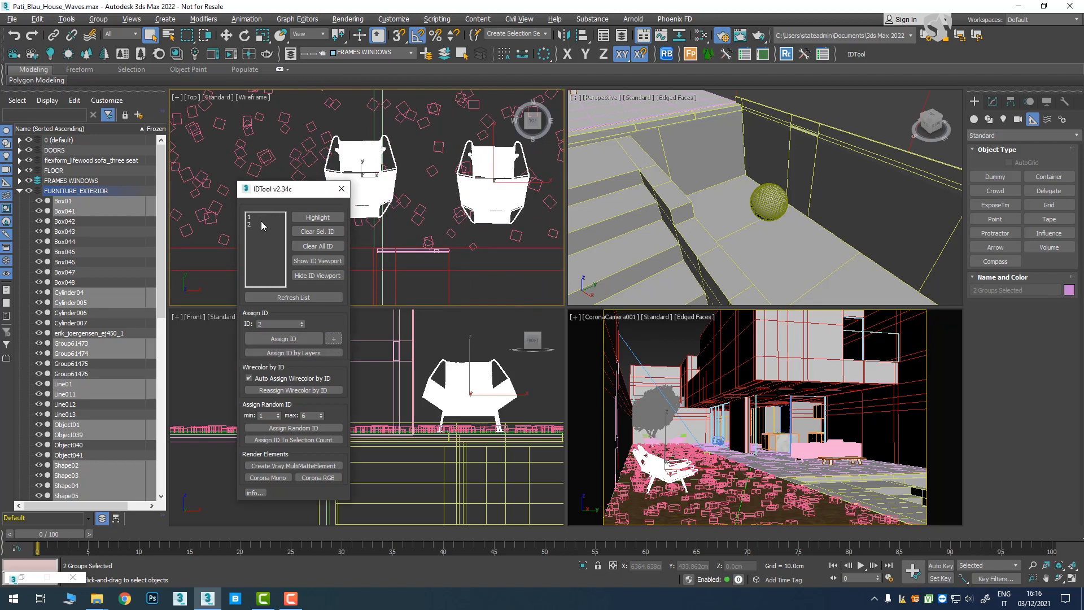
# Step: Assign object ID 3 to the upper-floor house walls (Plane001) and object ID 4 to the wall object Box001
pyautogui.click(743, 367)
pyautogui.click(333, 339)
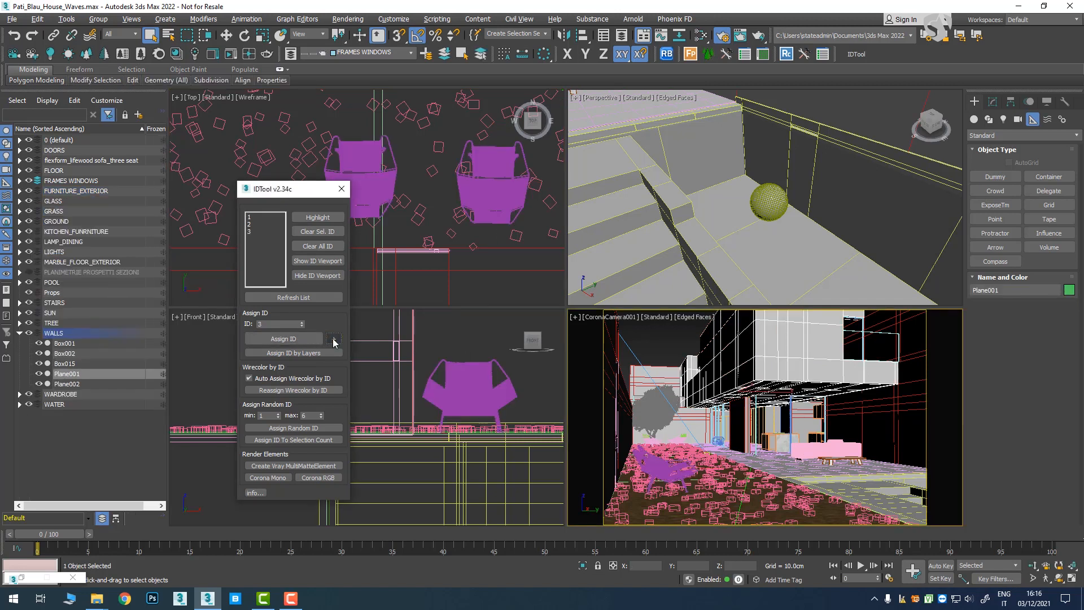
pyautogui.click(413, 368)
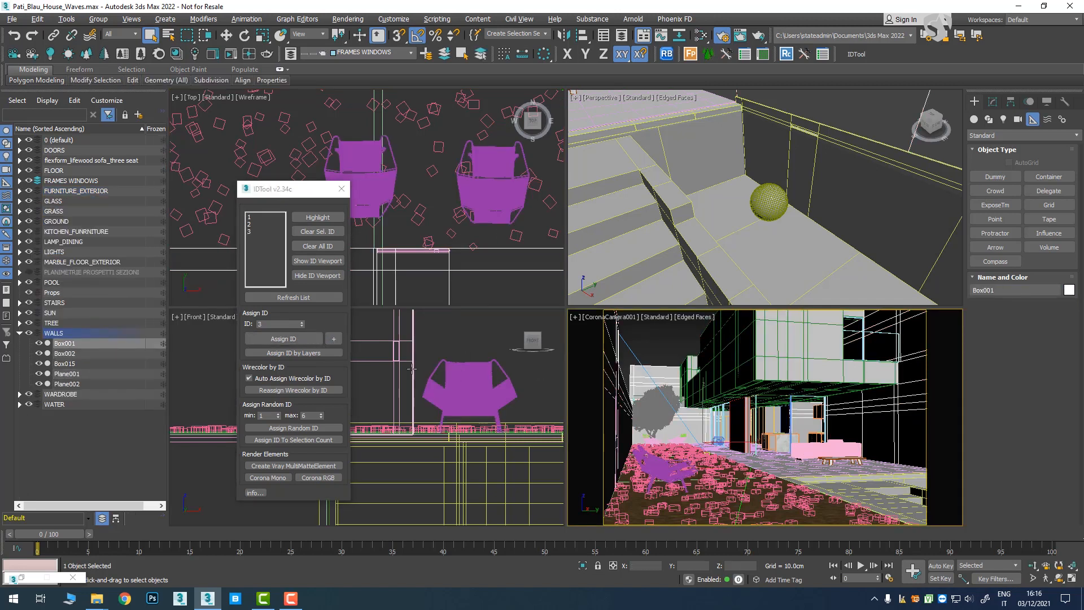
pyautogui.click(334, 339)
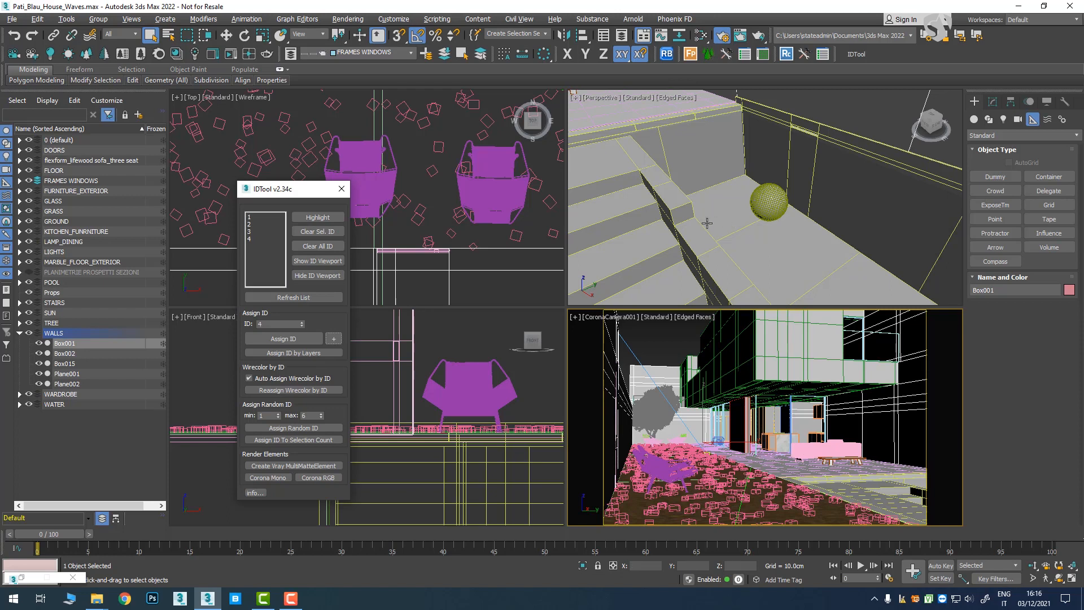
# Step: Select the pool's Water object in the camera view and assign it the next object ID, 5
pyautogui.click(880, 482)
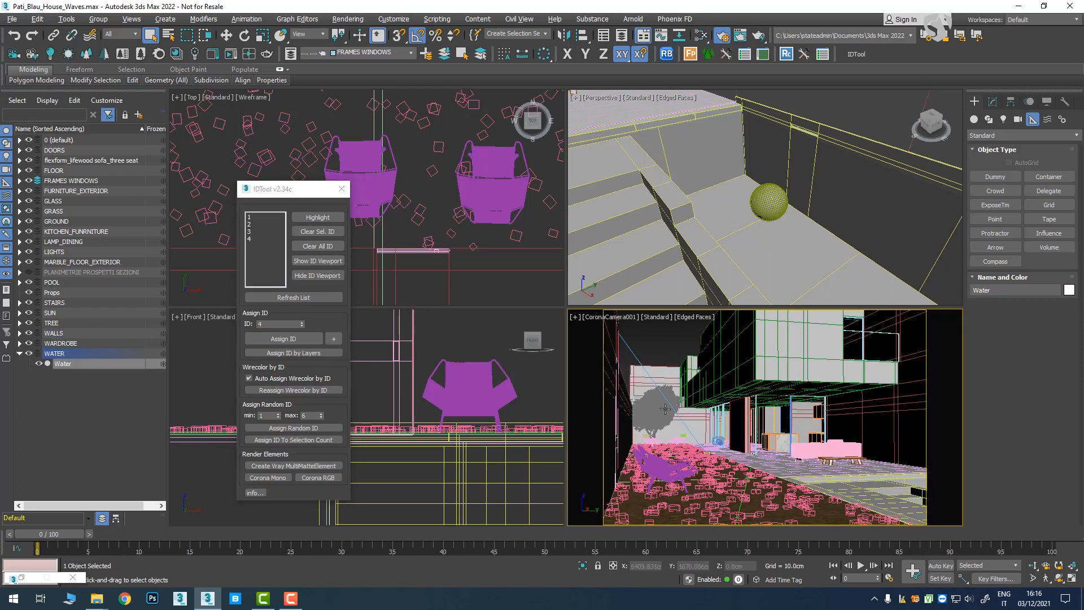
pyautogui.click(334, 338)
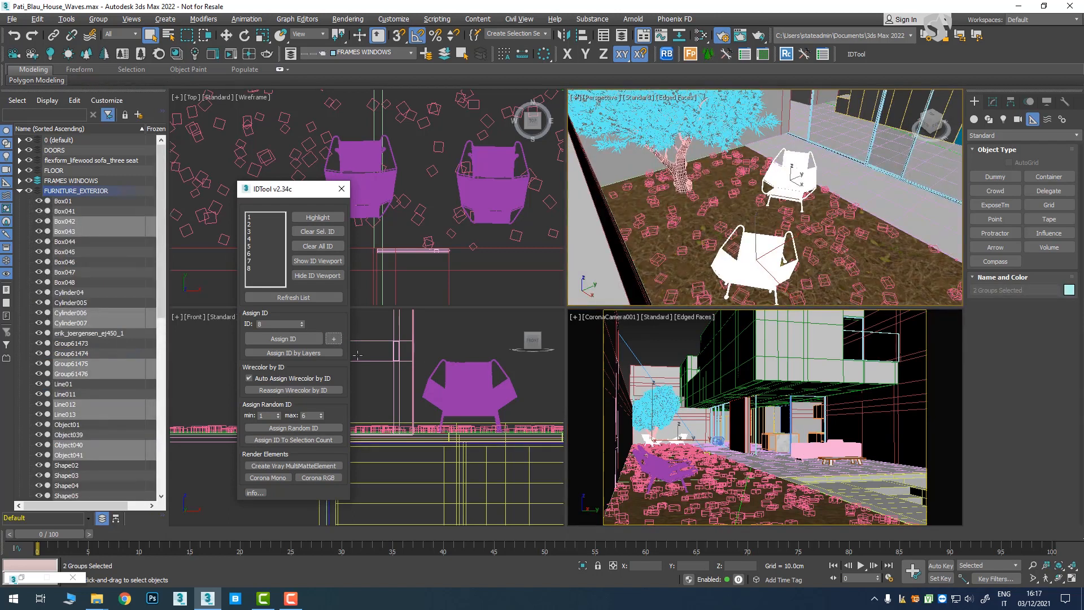
# Step: Generate the Corona RGB mask elements for the object IDs, check them in the render elements list and close IDTool
pyautogui.click(323, 480)
pyautogui.click(781, 324)
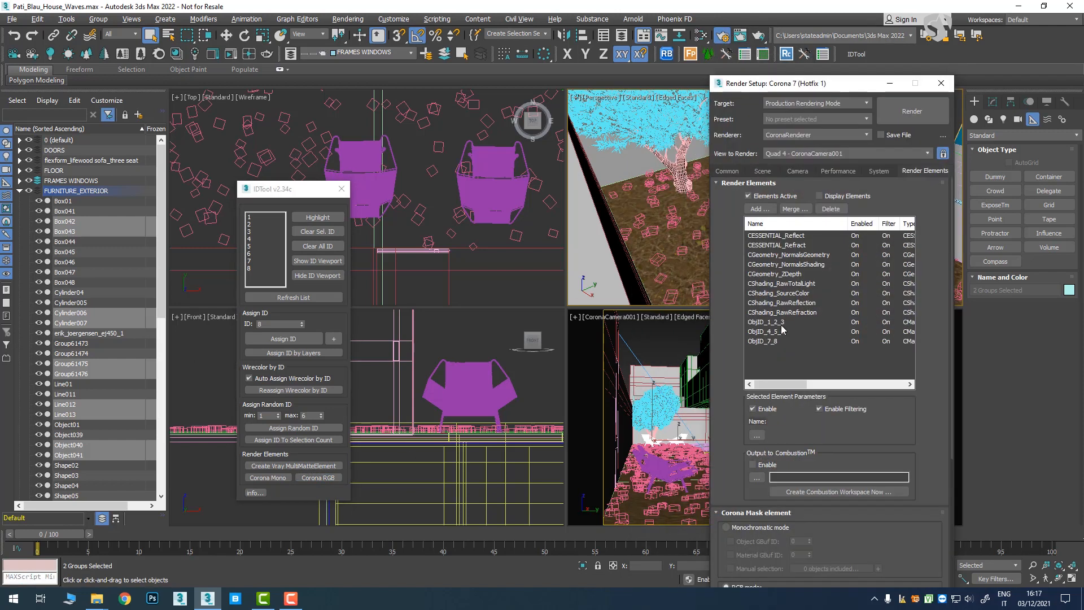
pyautogui.click(767, 332)
pyautogui.click(766, 342)
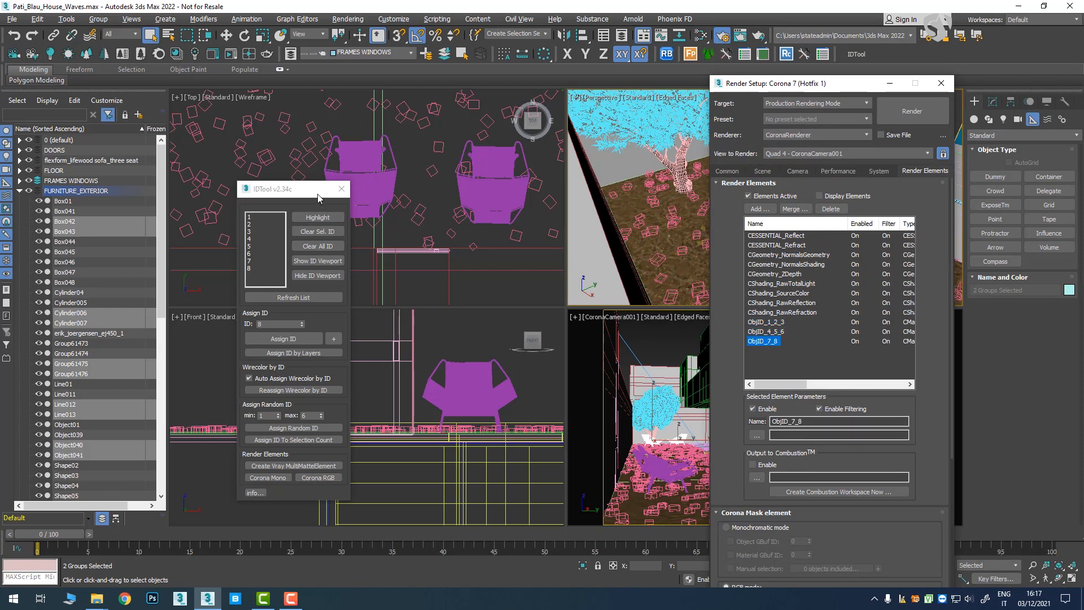
pyautogui.click(341, 192)
pyautogui.click(340, 192)
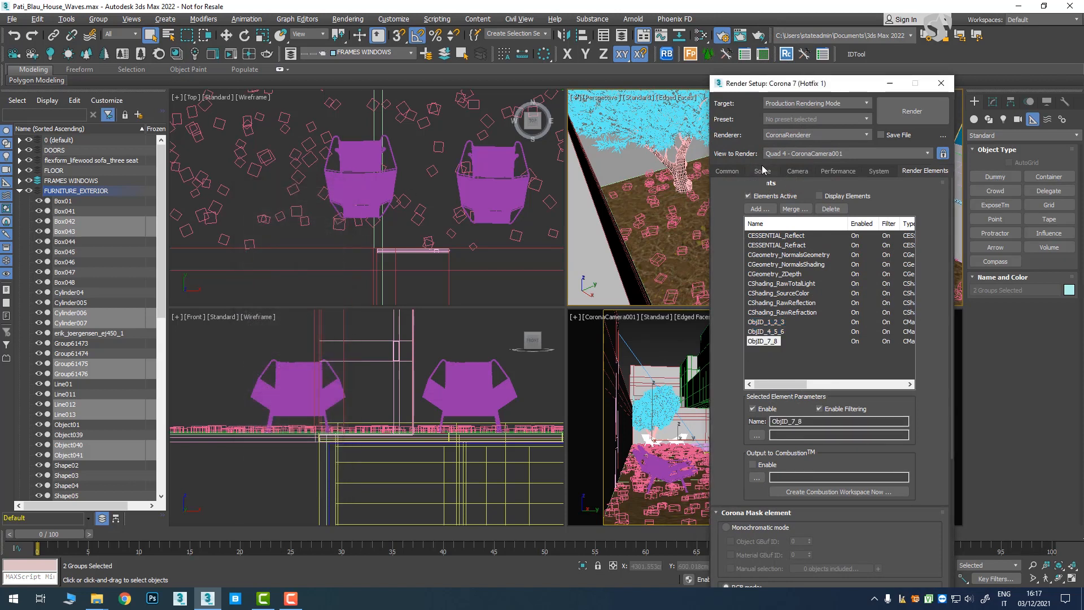
# Step: Start an interactive render and enable the black direct visibility override in the scene environment settings
pyautogui.click(762, 171)
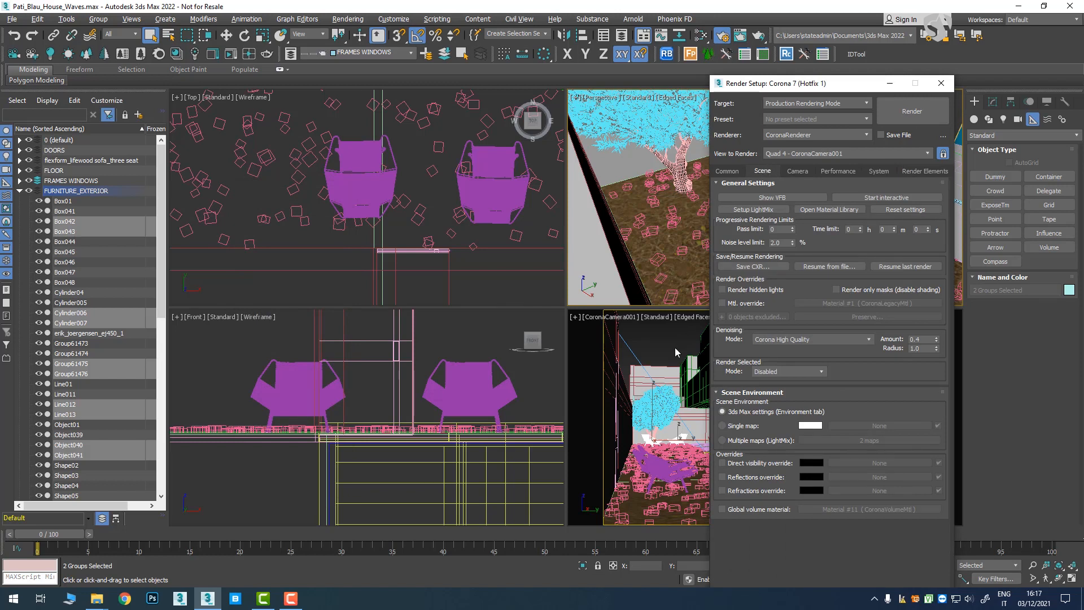
pyautogui.click(230, 54)
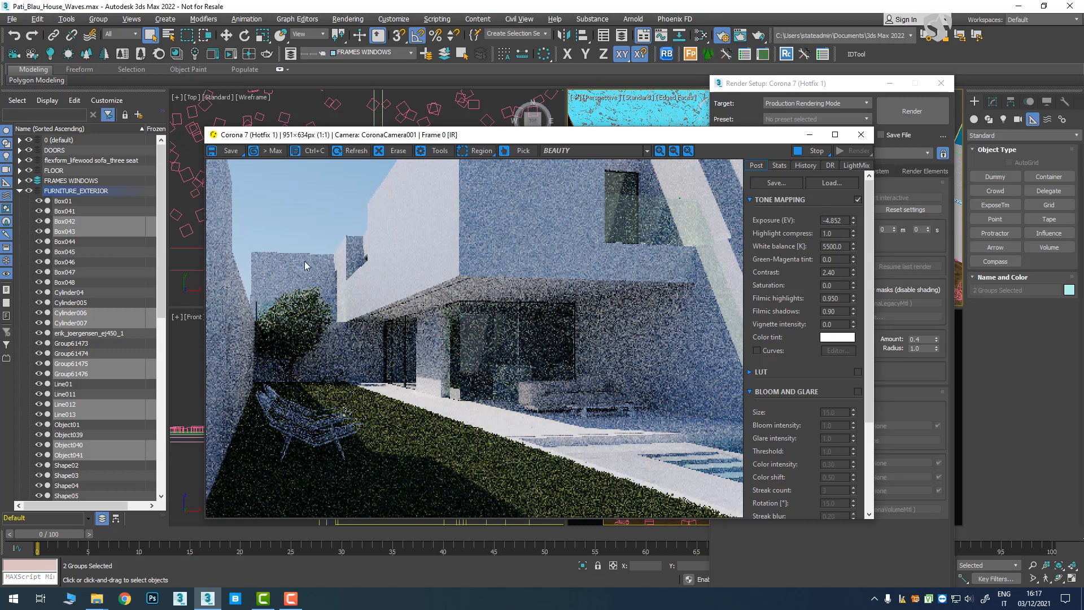
pyautogui.moveTo(325, 144); pyautogui.dragTo(192, 104)
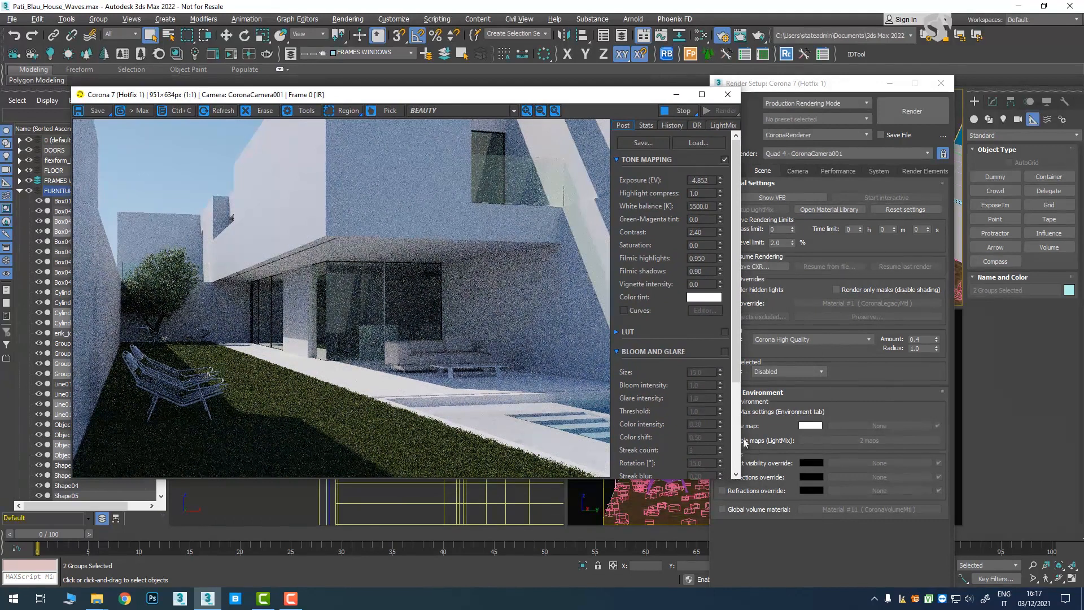
pyautogui.click(839, 524)
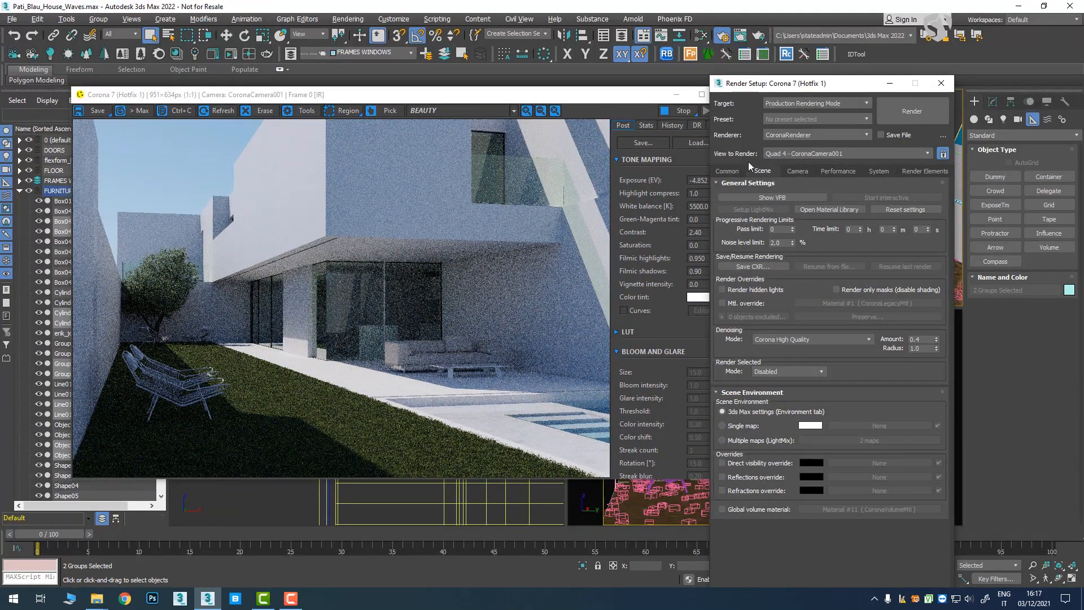
pyautogui.click(735, 466)
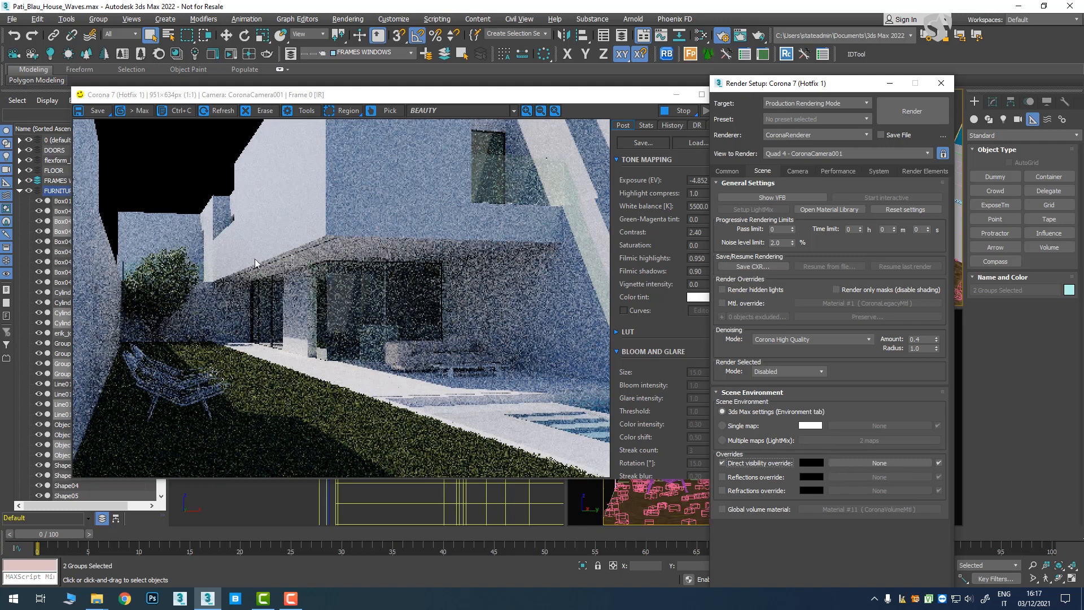
# Step: Render the final frame and cycle through its render elements up to ObjID_7_8, returning to the BEAUTY pass
pyautogui.click(940, 114)
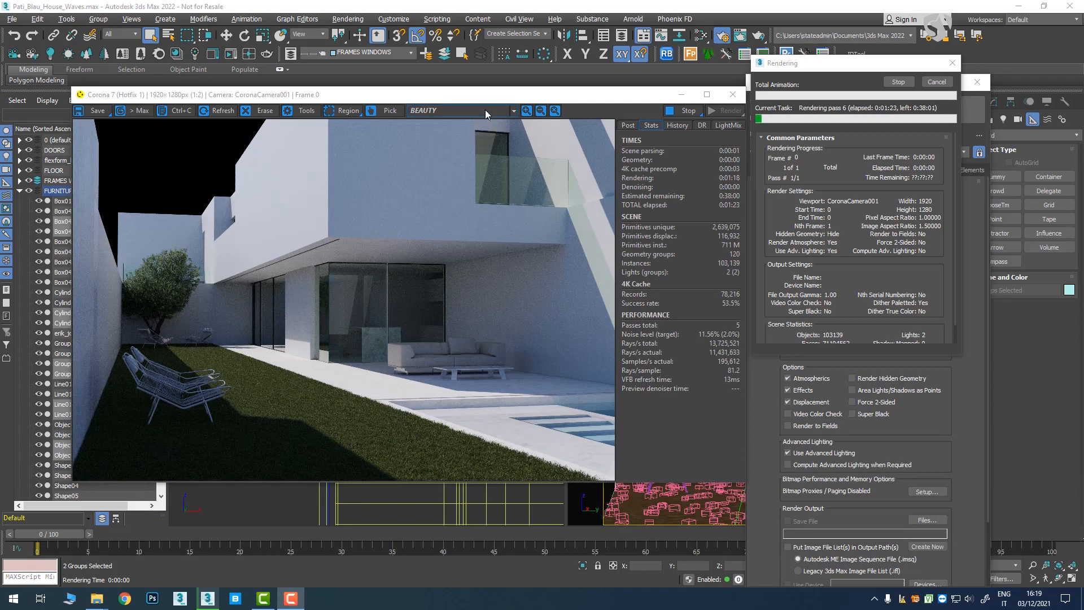
pyautogui.click(457, 110)
pyautogui.click(446, 144)
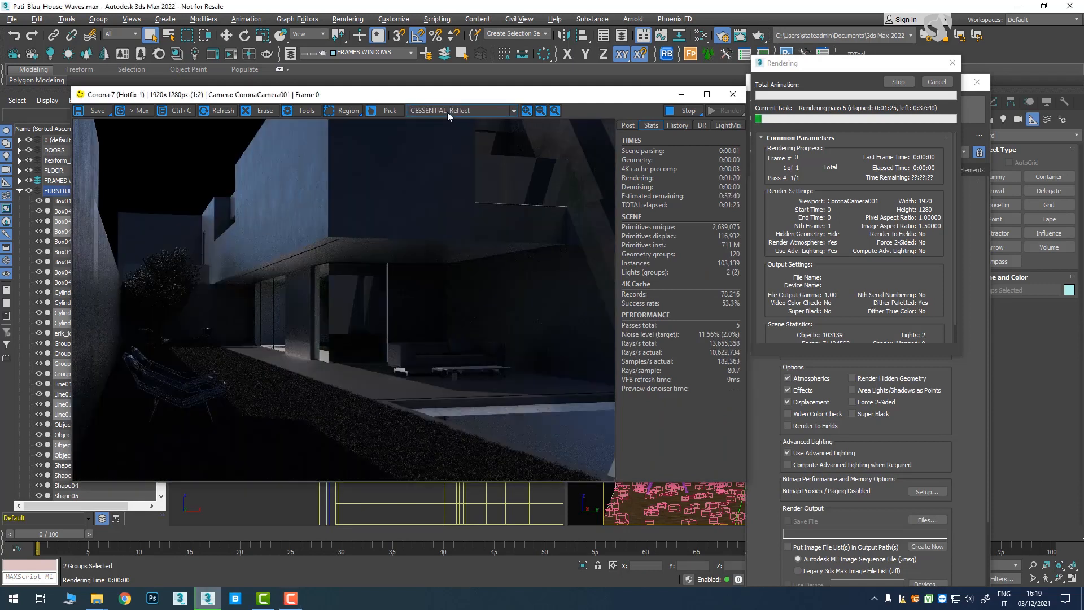
pyautogui.scroll(-3, 446, 113)
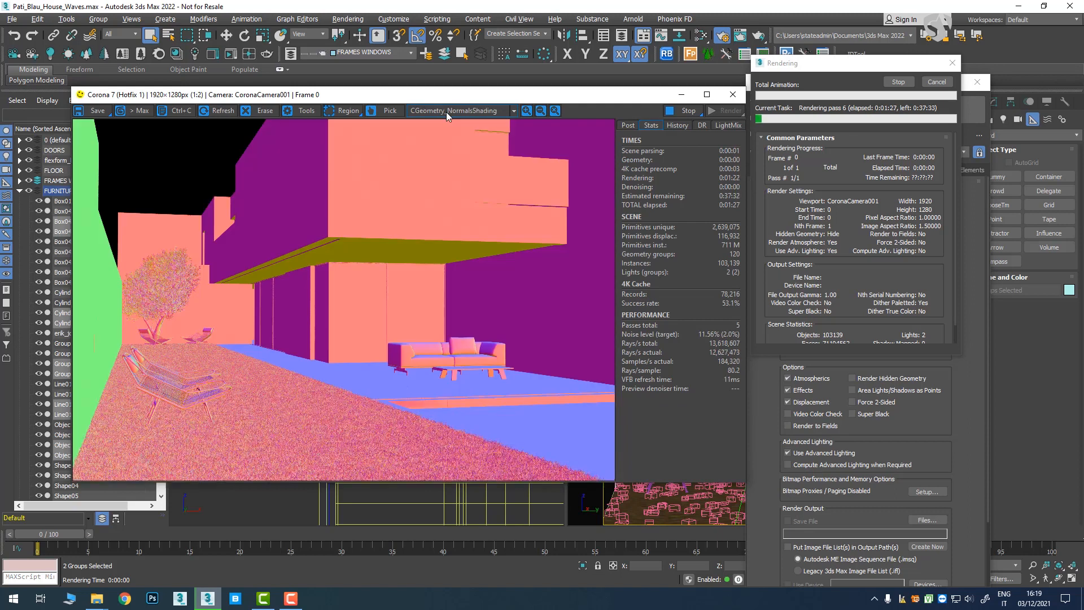
pyautogui.scroll(-4, 446, 112)
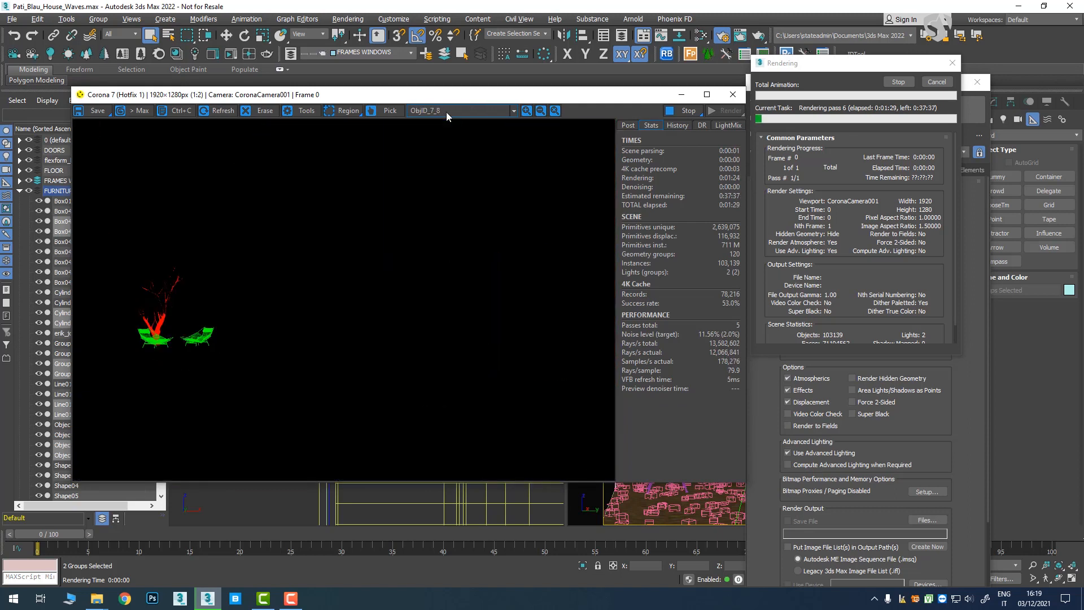
pyautogui.scroll(10, 446, 112)
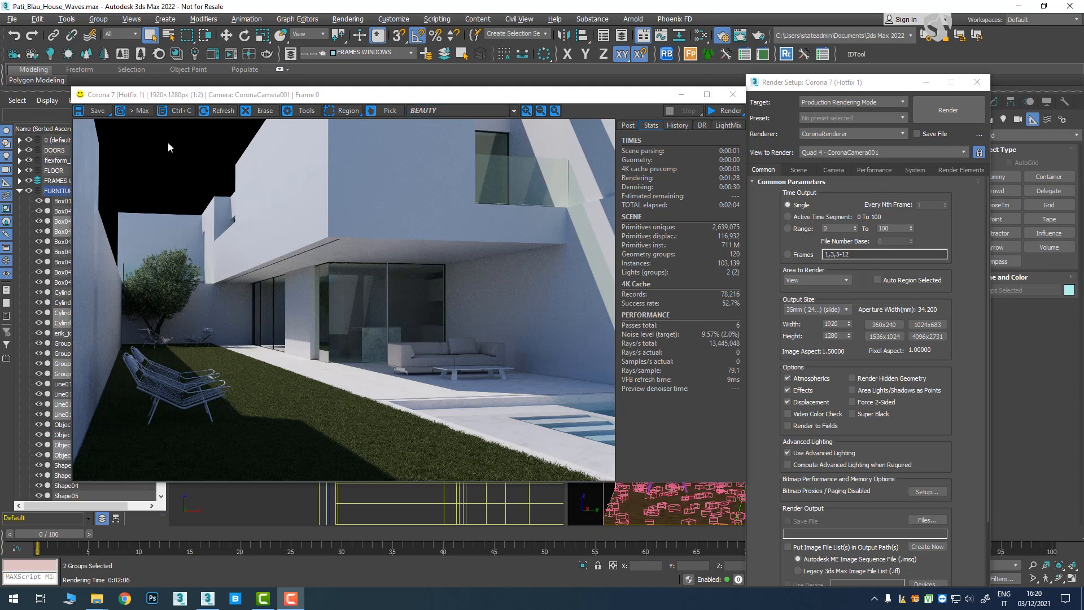
# Step: Prepare to save the beauty render to the Desktop as an OpenEXR image file named House_test
pyautogui.click(99, 112)
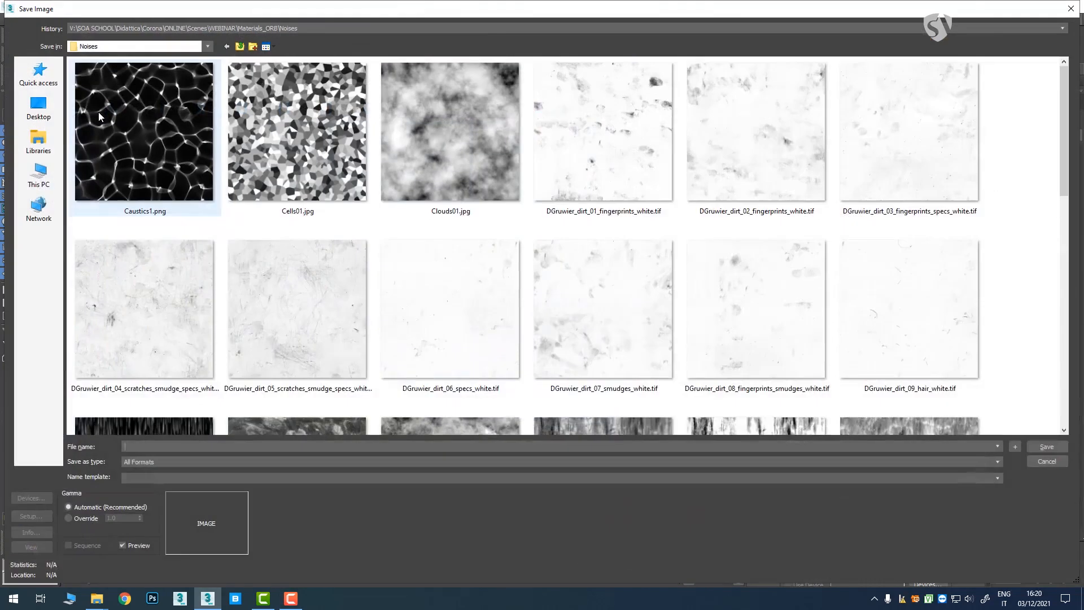
pyautogui.click(39, 108)
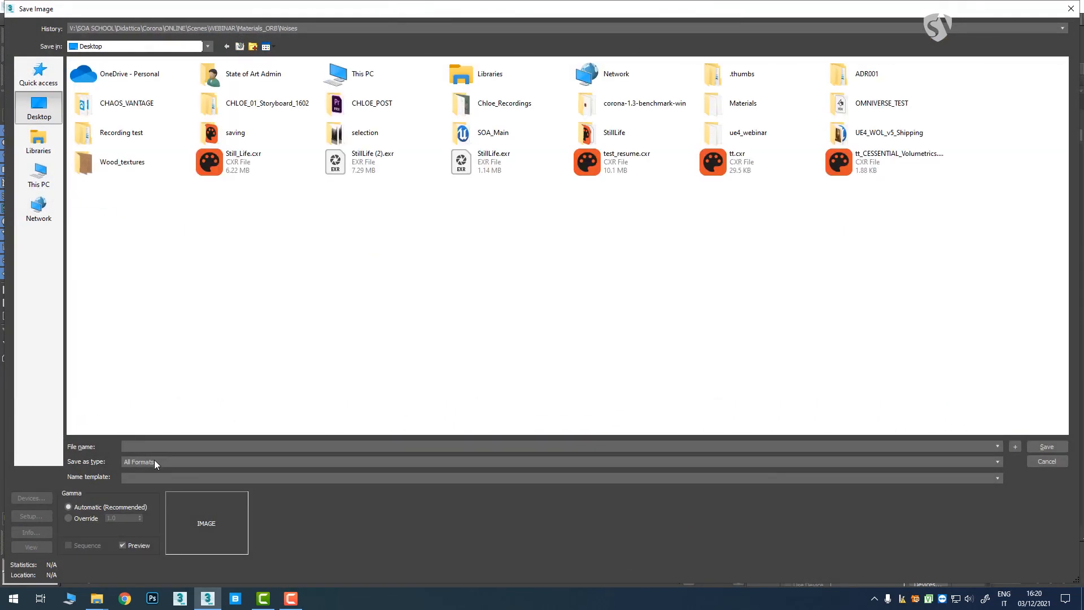
pyautogui.click(154, 461)
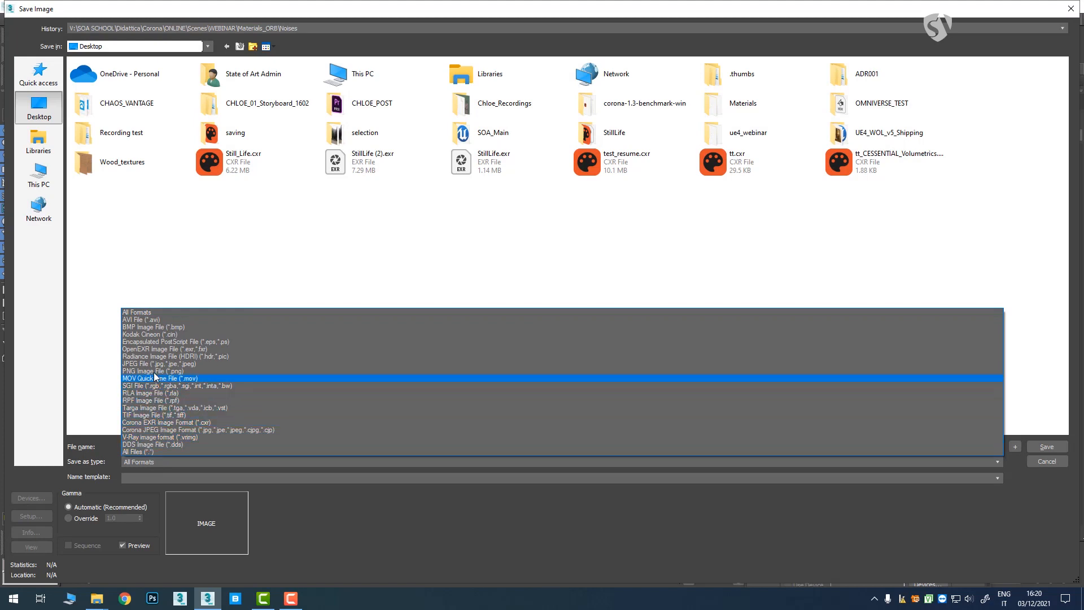
pyautogui.click(159, 349)
pyautogui.click(133, 448)
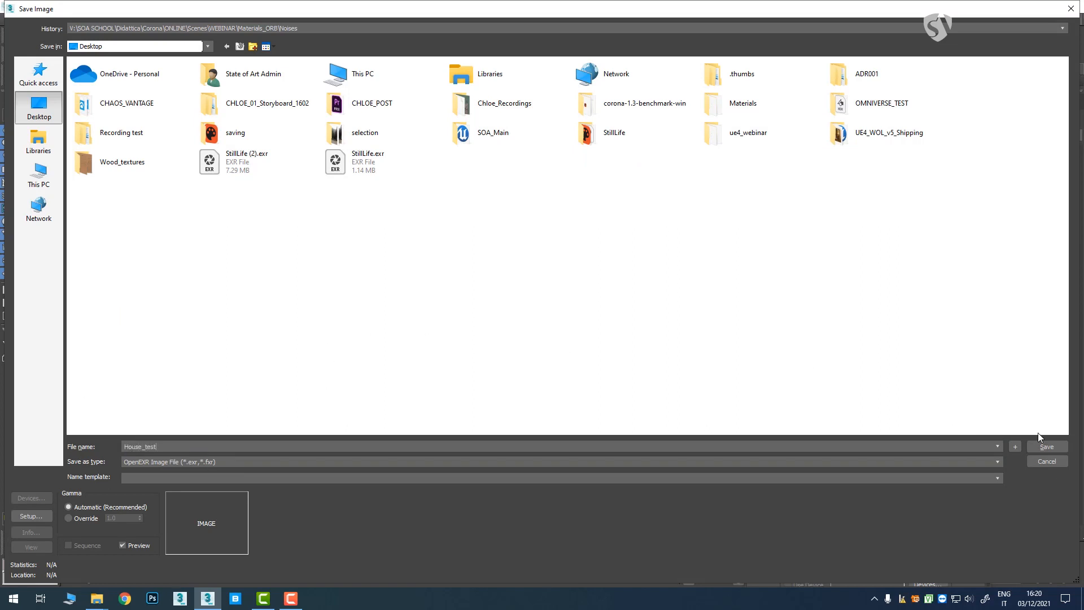
# Step: Save the EXR with render elements automatically added from the render dialog, using Half Float (16 bits/Channel) RGBA output
pyautogui.click(1056, 448)
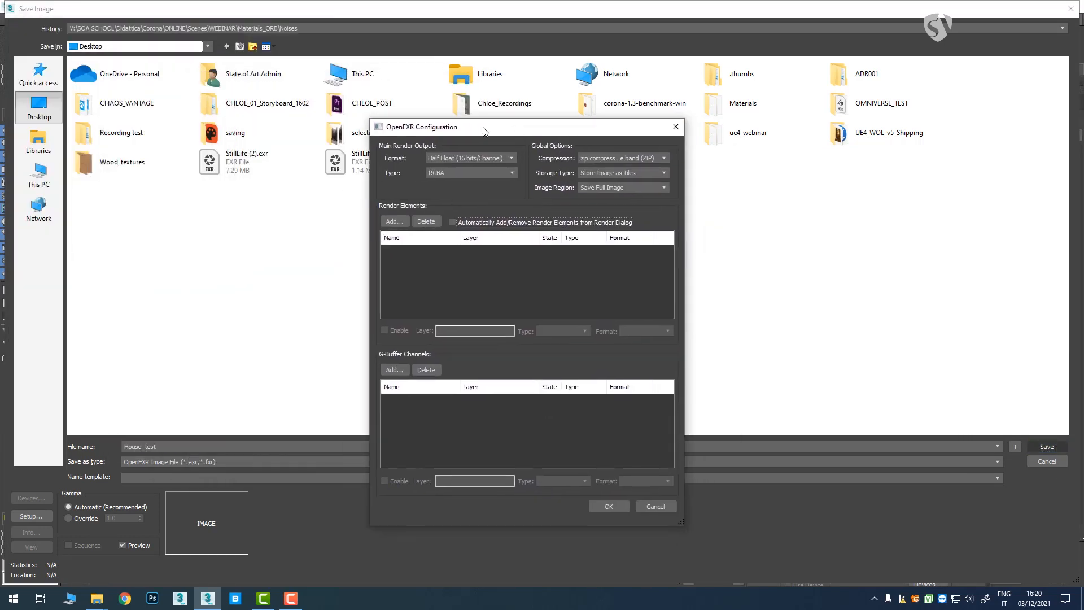
pyautogui.click(456, 224)
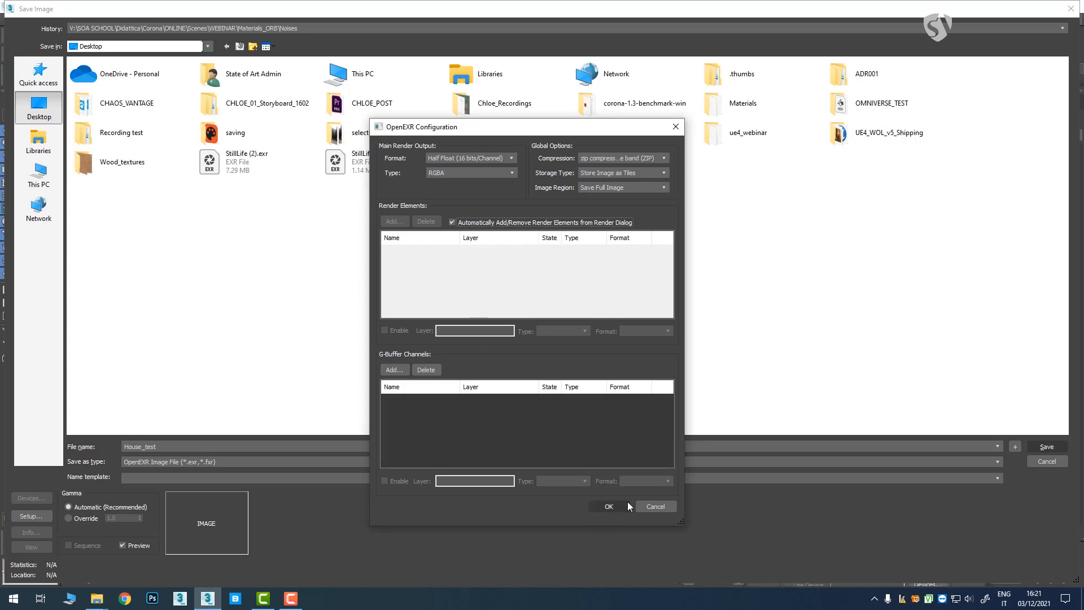
pyautogui.click(612, 505)
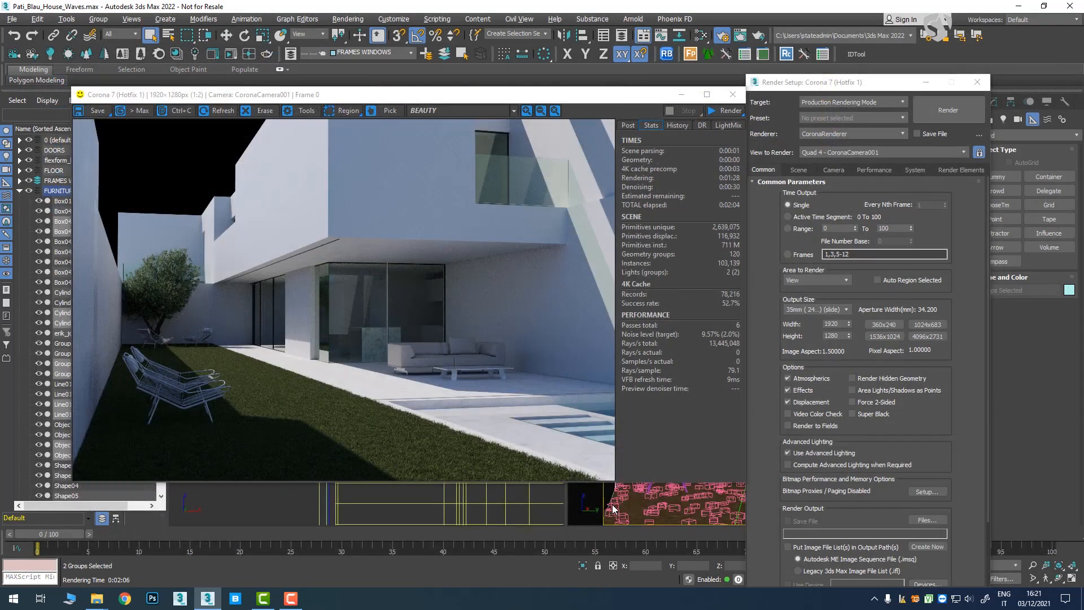